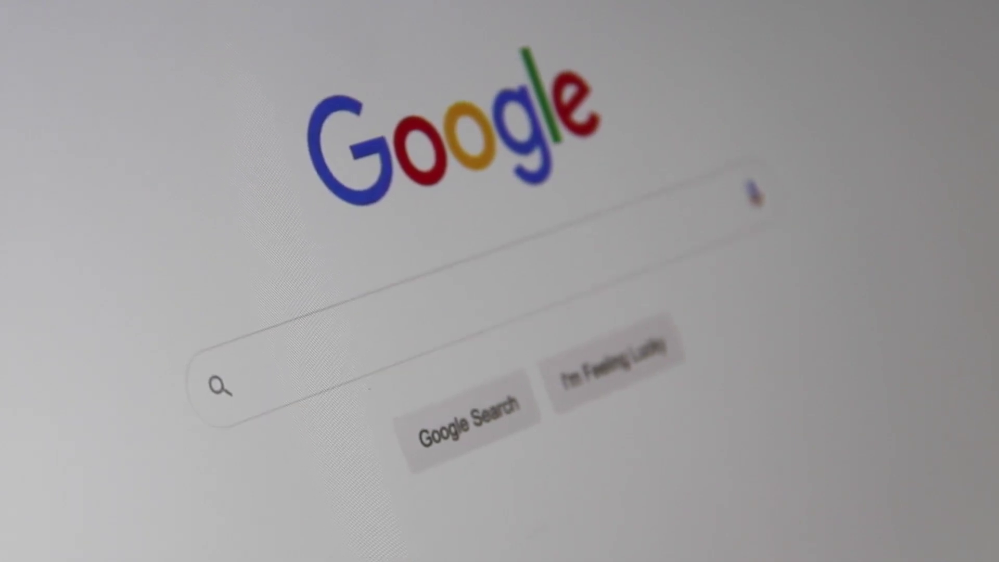
Load godaddy.com in the browser to reach the GoDaddy homepage with its domain search.
{"action": "type", "text": "Search "}
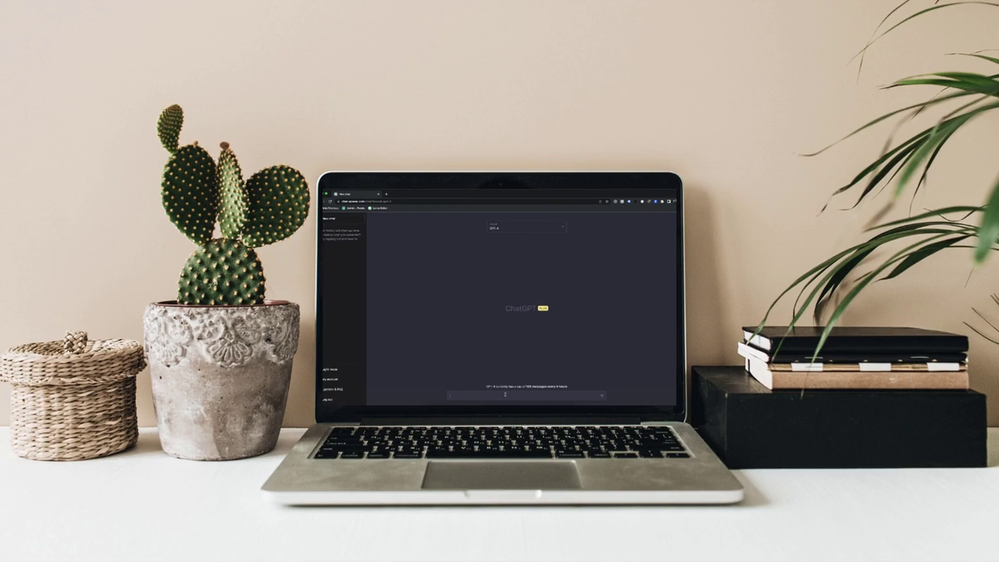
{"action": "type", "text": "What is the difference between ChatGPT-3 and ChatGPT-4?"}
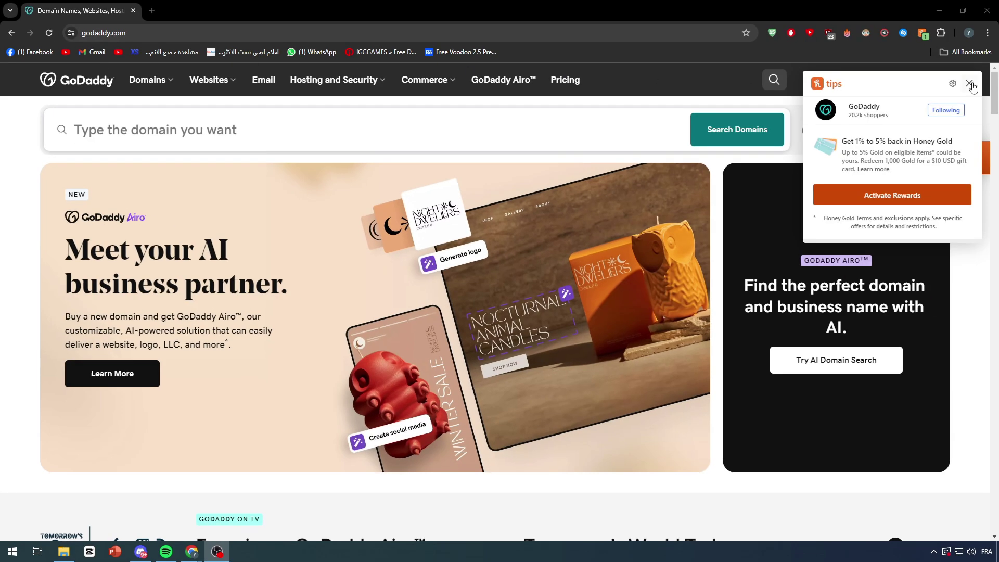
{"action": "left_click", "coordinate": [970, 84]}
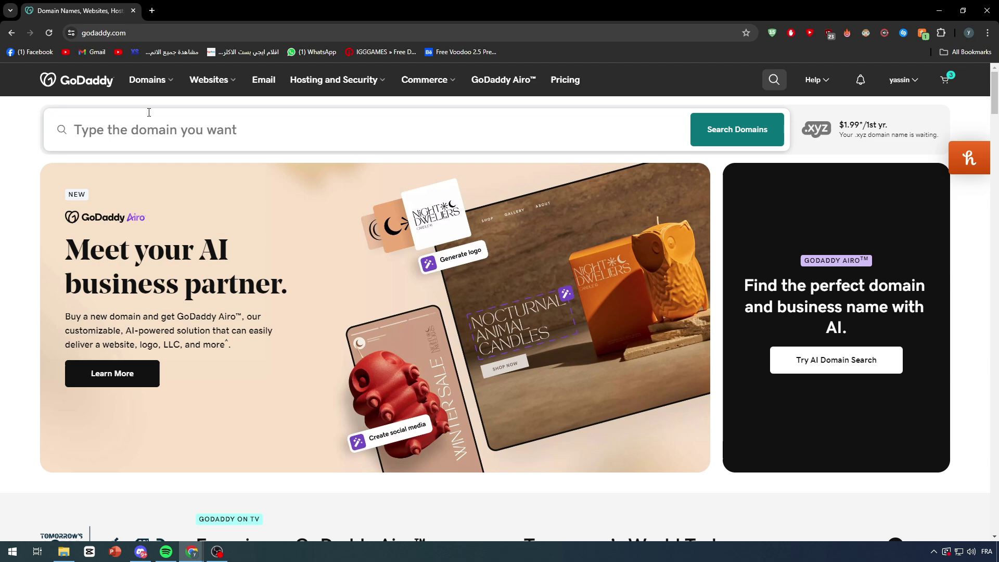
{"action": "left_click", "coordinate": [210, 81]}
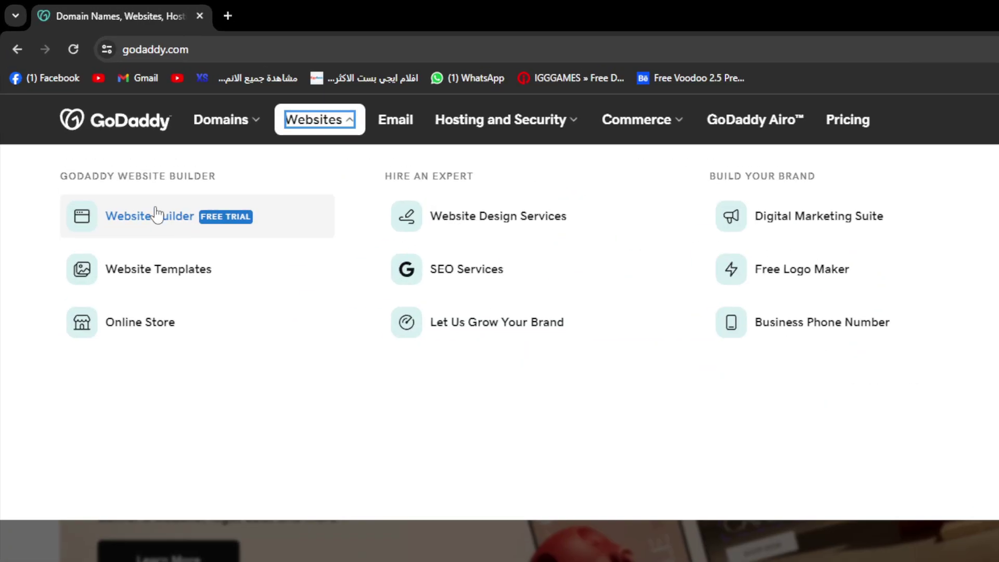
{"action": "left_click", "coordinate": [143, 216]}
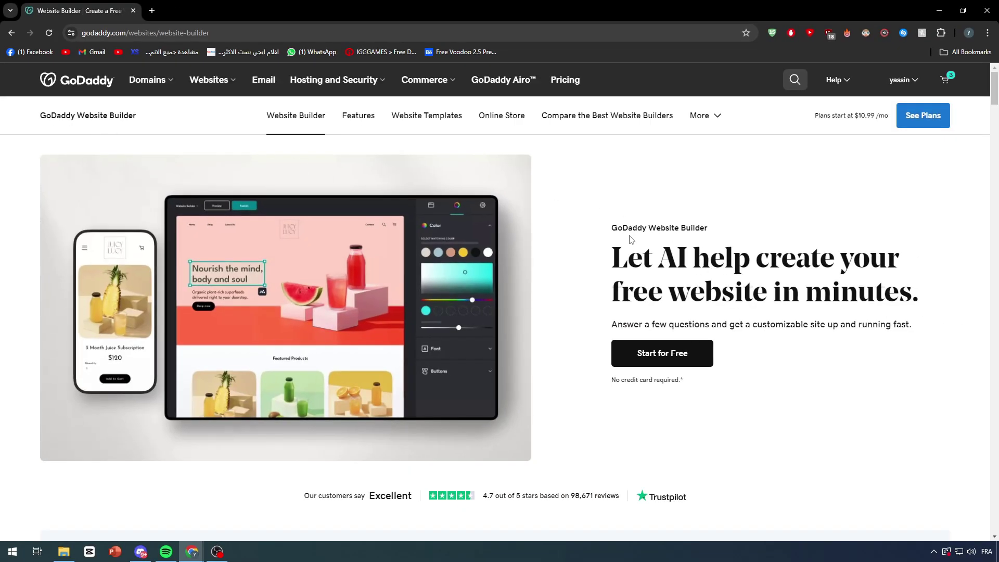
{"action": "left_click_drag", "start_coordinate": [612, 248], "coordinate": [825, 294]}
{"action": "scroll", "coordinate": [738, 494], "scroll_direction": "down", "scroll_amount": 3}
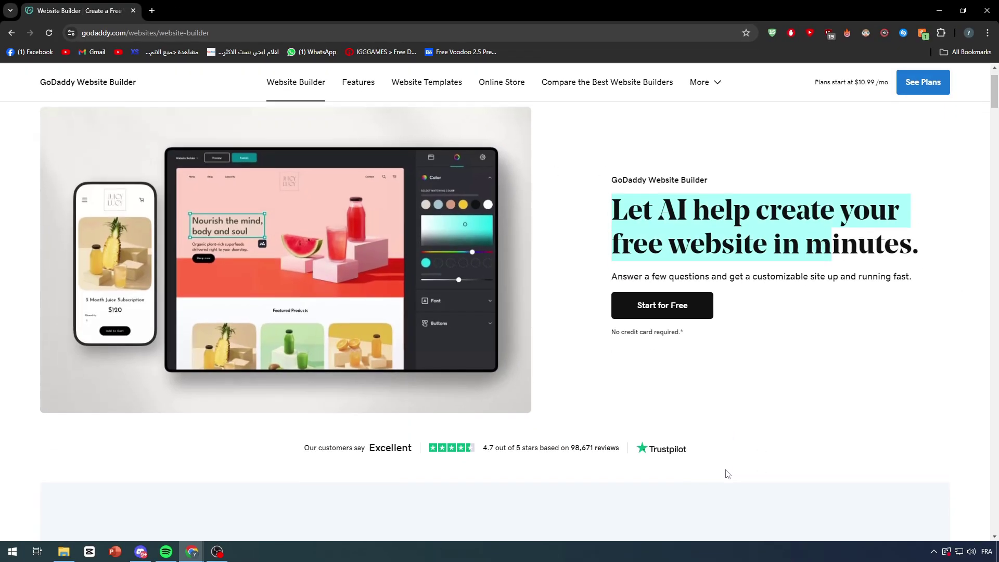
{"action": "scroll", "coordinate": [656, 438], "scroll_direction": "up", "scroll_amount": 3}
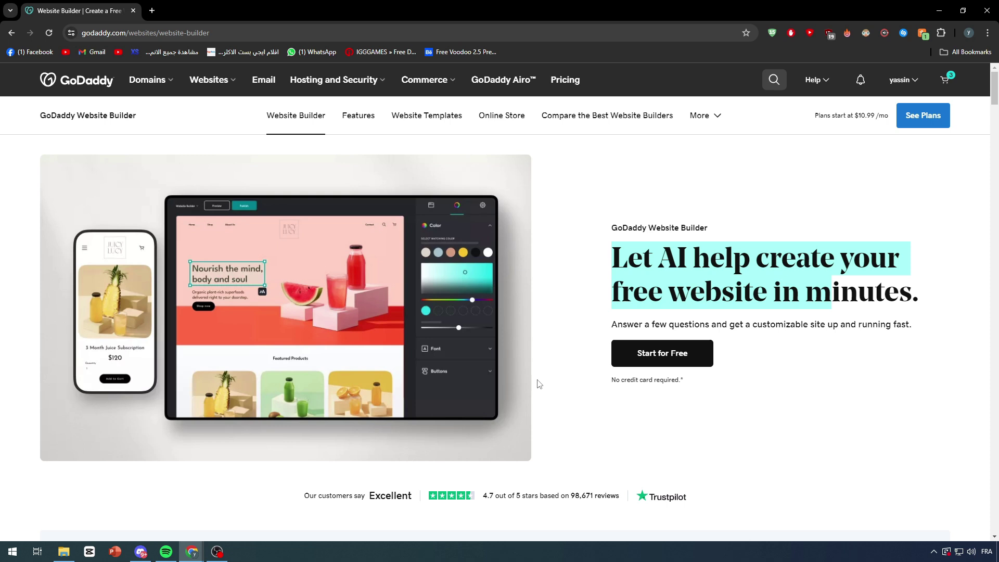
{"action": "left_click", "coordinate": [99, 85]}
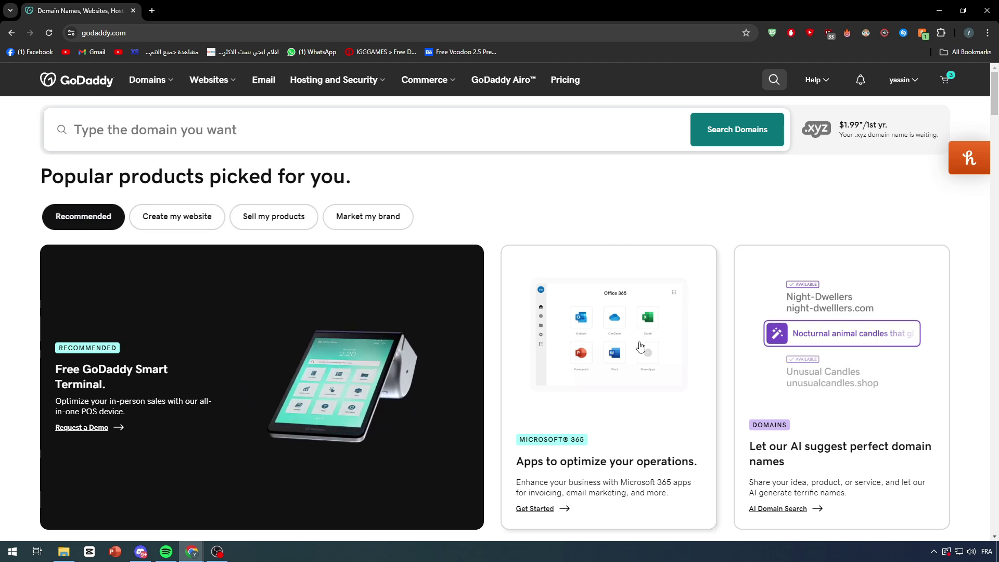
Open the titanltd.store dashboard from My Products in the account menu.
{"action": "left_click", "coordinate": [902, 80]}
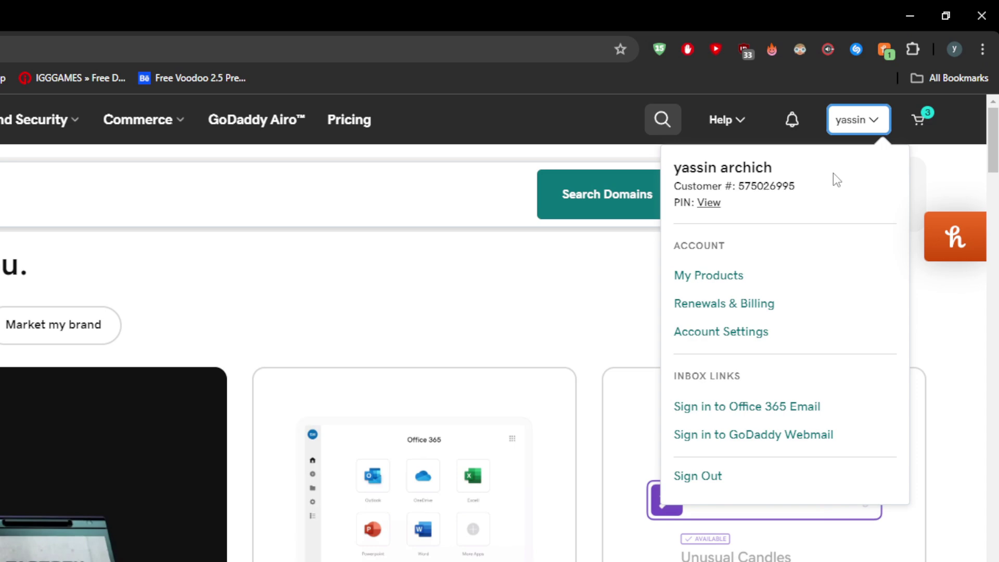
{"action": "left_click", "coordinate": [728, 278]}
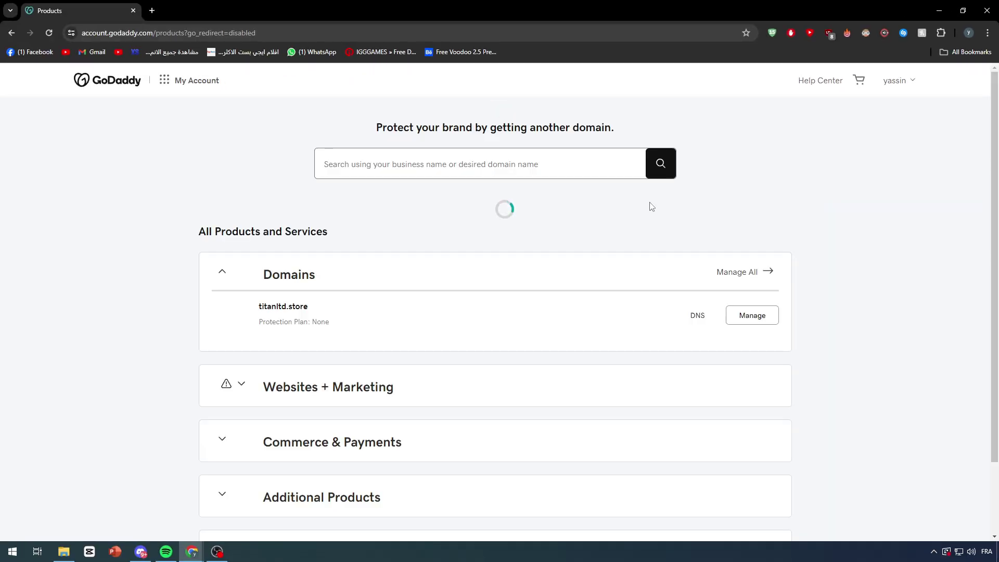
{"action": "scroll", "coordinate": [482, 332], "scroll_direction": "down", "scroll_amount": 3}
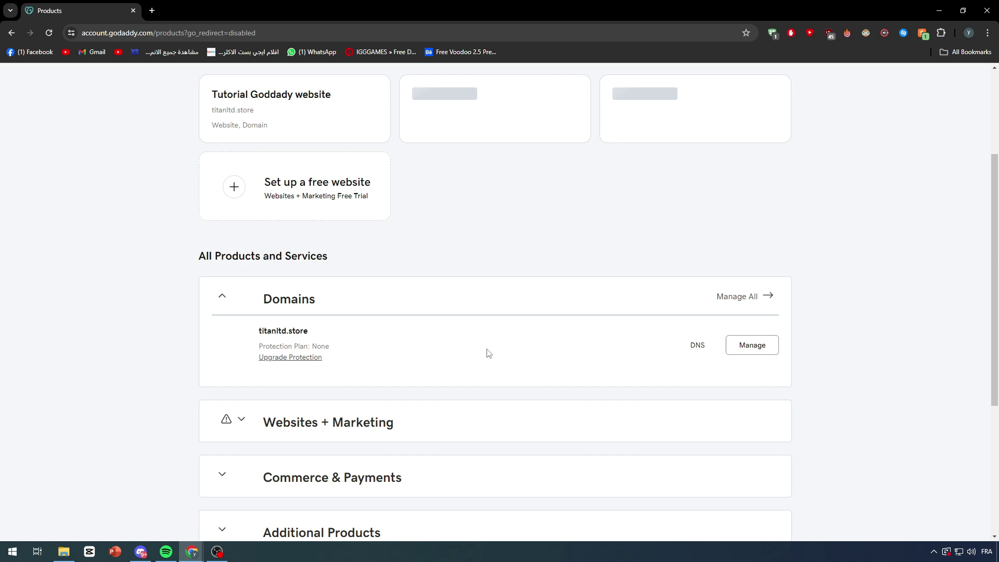
{"action": "scroll", "coordinate": [186, 345], "scroll_direction": "down", "scroll_amount": 2}
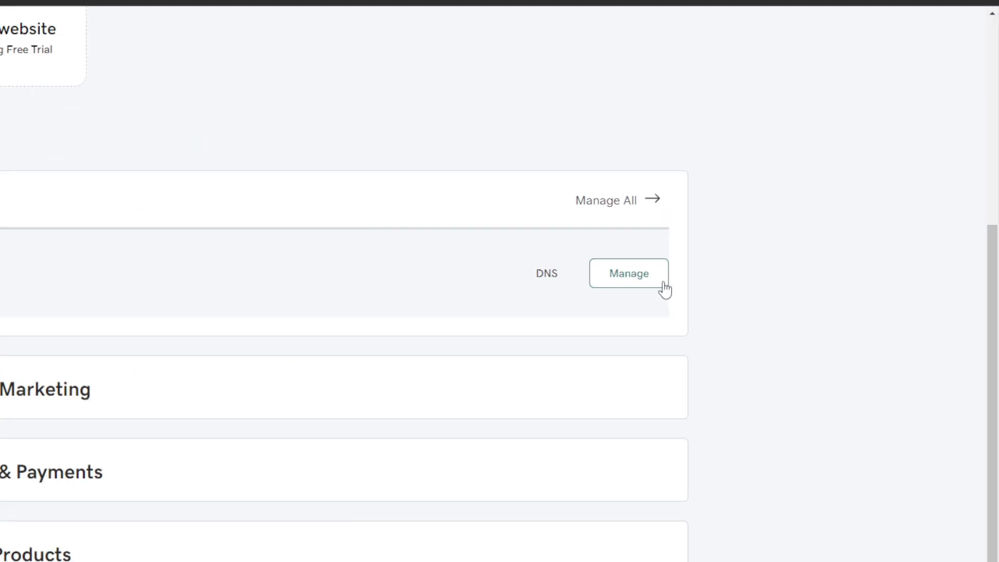
{"action": "left_click", "coordinate": [664, 283]}
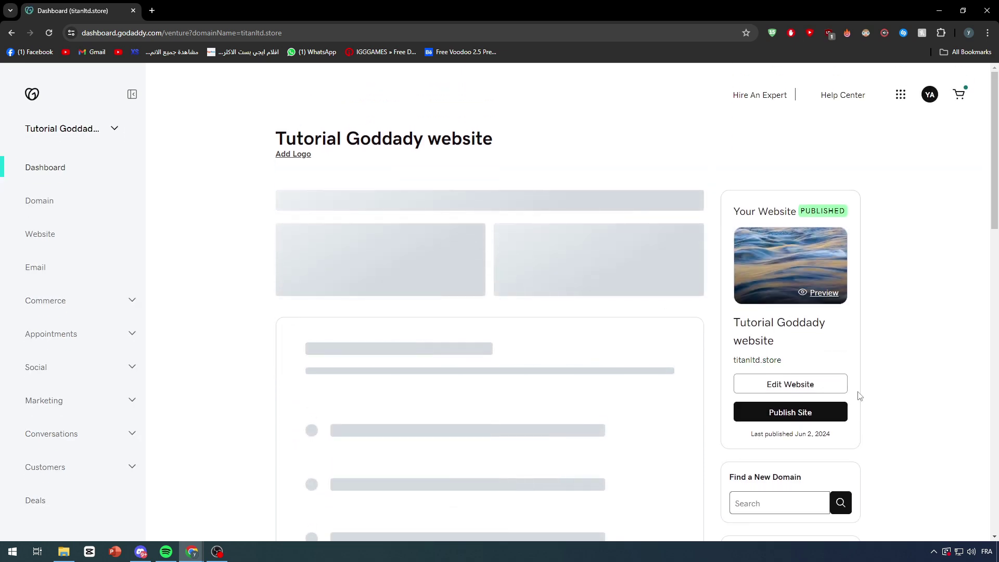
{"action": "left_click_drag", "start_coordinate": [758, 212], "coordinate": [731, 212]}
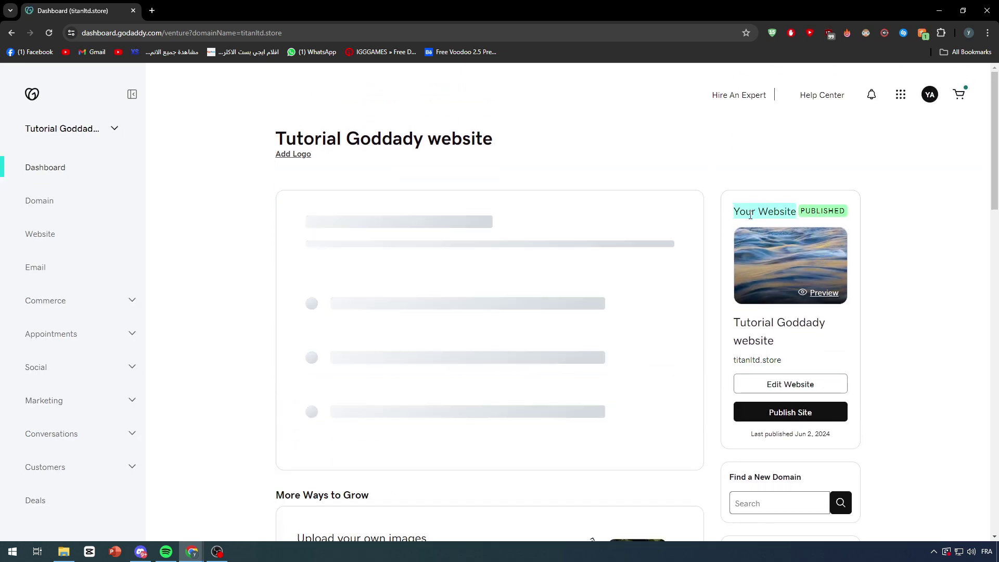
Go to the Website overview for titanltd.store and expand the Improve Your Site tasks.
{"action": "left_click", "coordinate": [49, 207]}
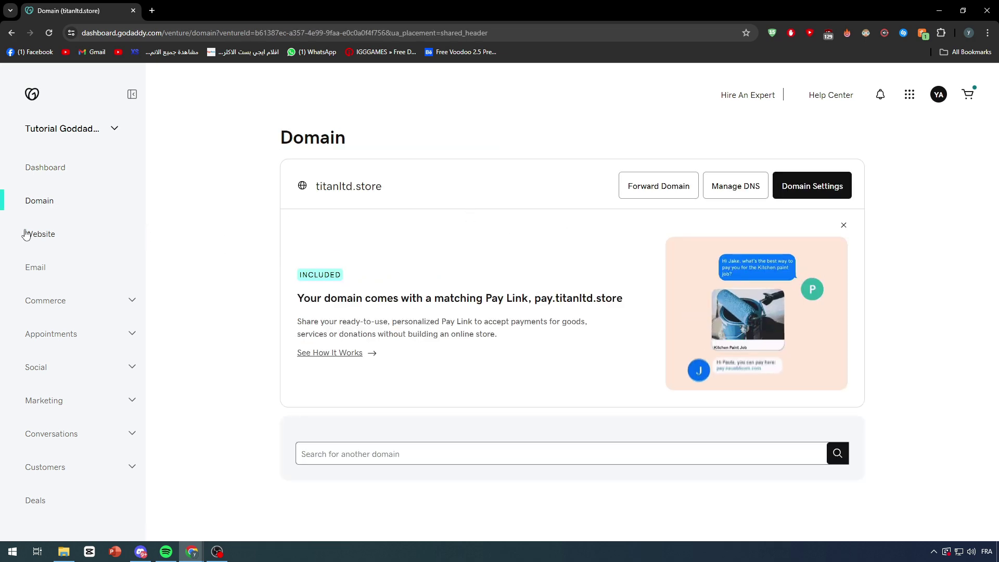
{"action": "left_click", "coordinate": [43, 239]}
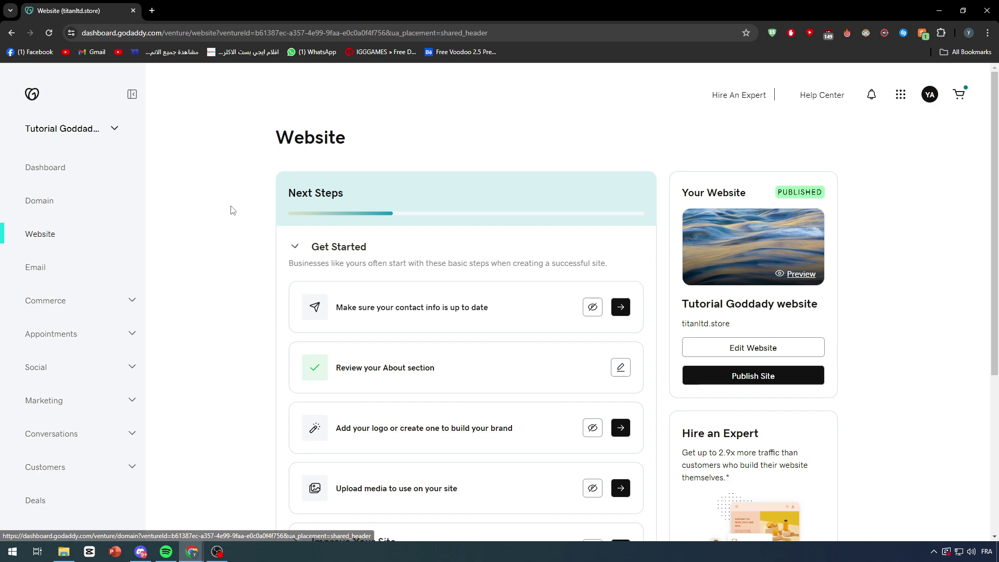
{"action": "scroll", "coordinate": [387, 223], "scroll_direction": "down", "scroll_amount": 2}
{"action": "scroll", "coordinate": [396, 260], "scroll_direction": "down", "scroll_amount": 4}
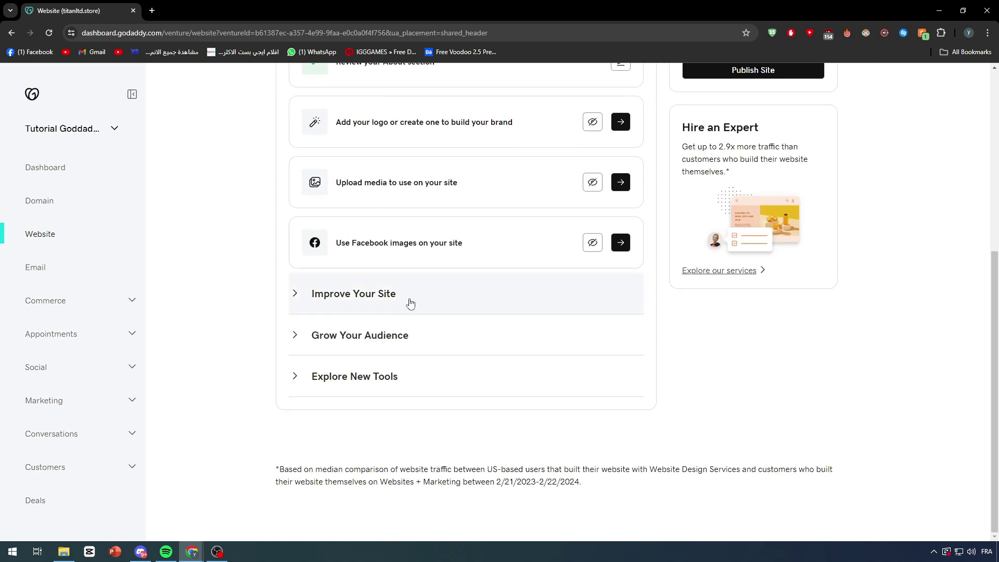
{"action": "left_click", "coordinate": [326, 289]}
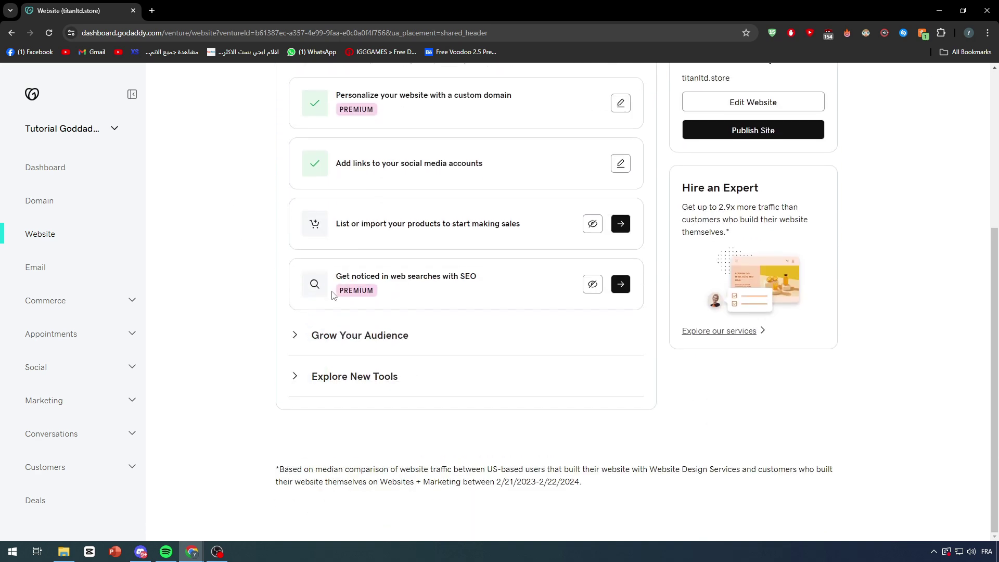
{"action": "scroll", "coordinate": [257, 328], "scroll_direction": "up", "scroll_amount": 5}
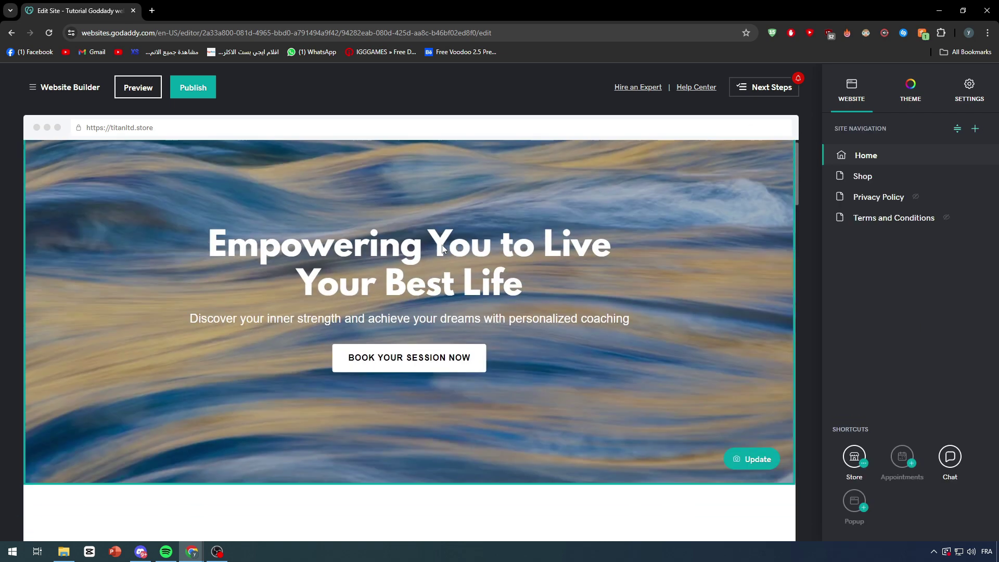
Delete the custom HTML login-form section from the home page and confirm the deletion.
{"action": "scroll", "coordinate": [443, 248], "scroll_direction": "down", "scroll_amount": 3}
{"action": "left_click", "coordinate": [744, 336]}
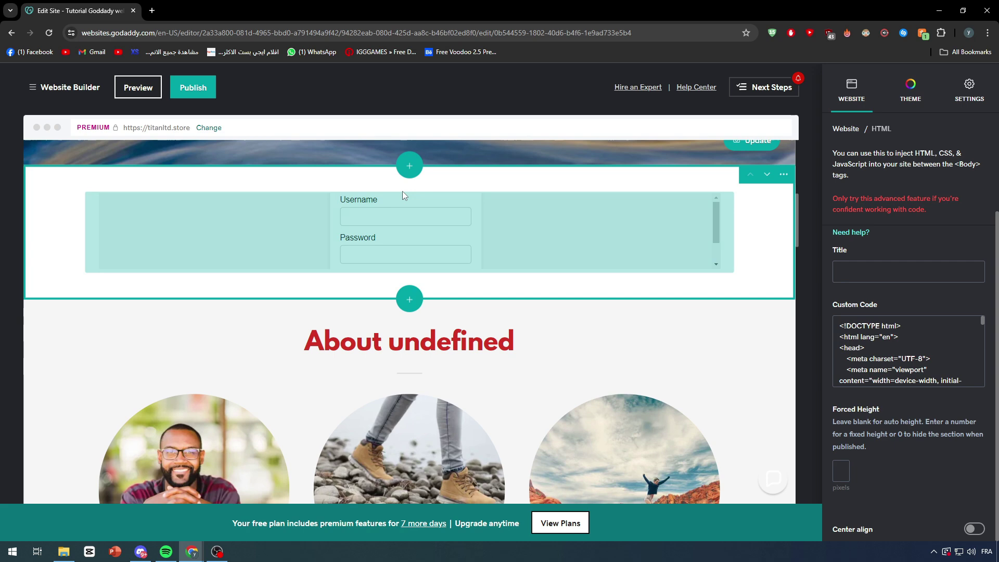
{"action": "left_click", "coordinate": [783, 175]}
{"action": "left_click", "coordinate": [771, 240]}
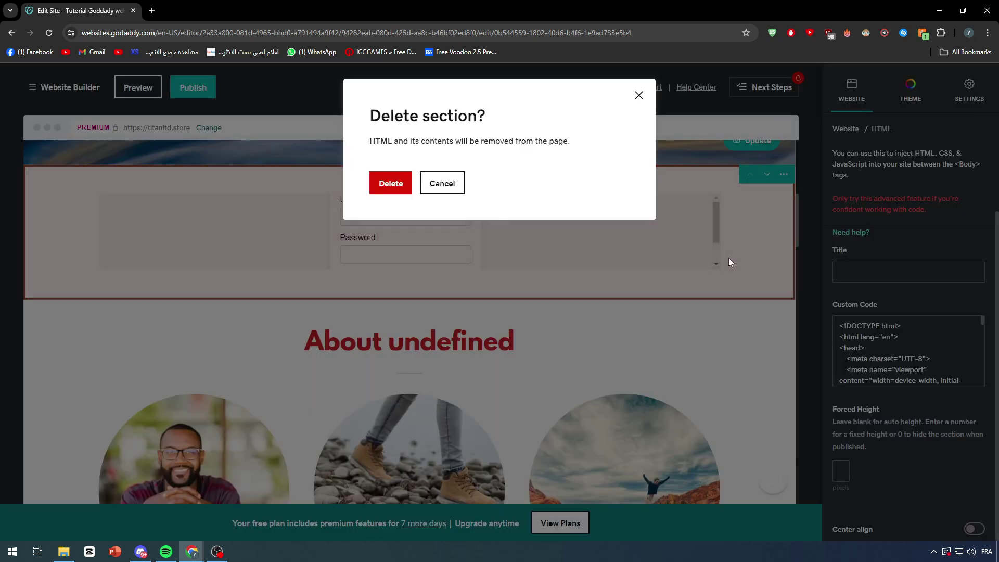
{"action": "left_click", "coordinate": [371, 180]}
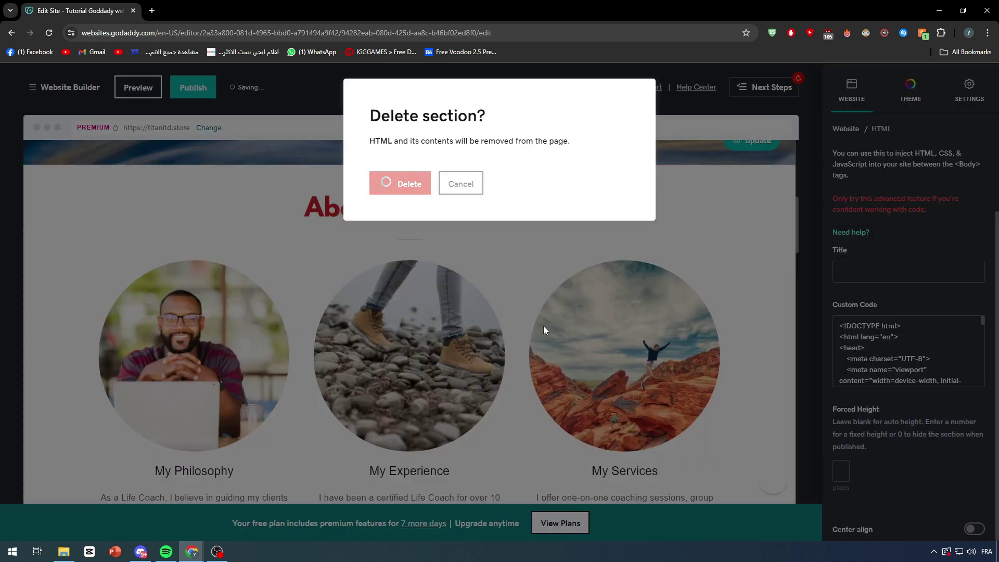
{"action": "scroll", "coordinate": [586, 332], "scroll_direction": "down", "scroll_amount": 5}
{"action": "scroll", "coordinate": [426, 302], "scroll_direction": "down", "scroll_amount": 3}
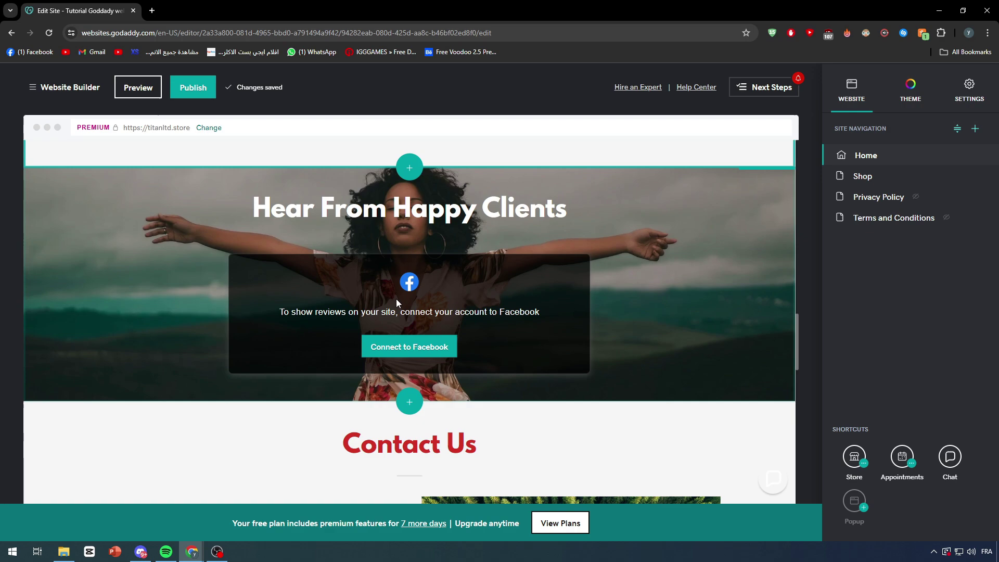
{"action": "scroll", "coordinate": [503, 366], "scroll_direction": "up", "scroll_amount": 12}
{"action": "scroll", "coordinate": [399, 336], "scroll_direction": "up", "scroll_amount": 10}
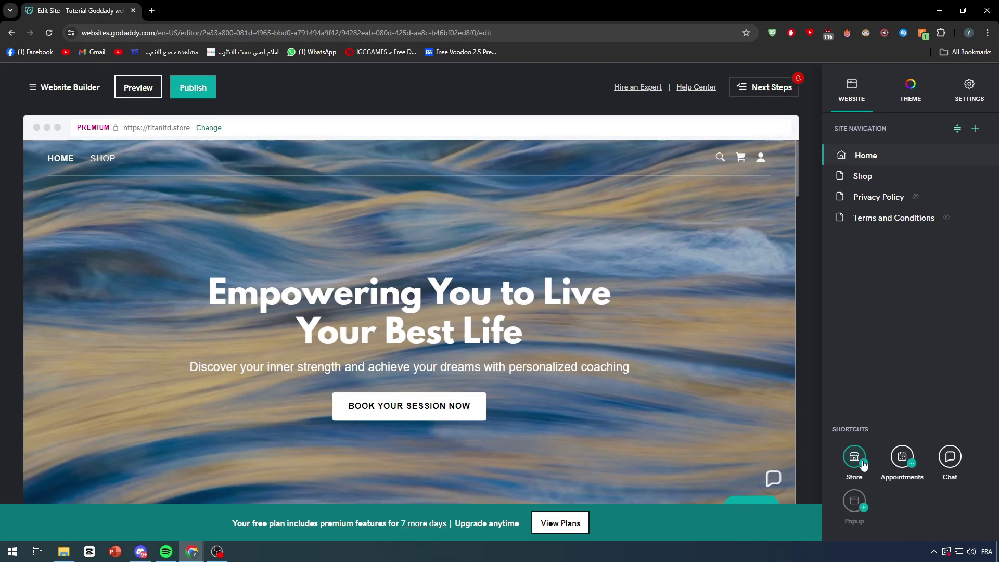
Open Commerce > Ways To Sell and review the Online Store options for adding or importing products.
{"action": "left_click", "coordinate": [860, 464]}
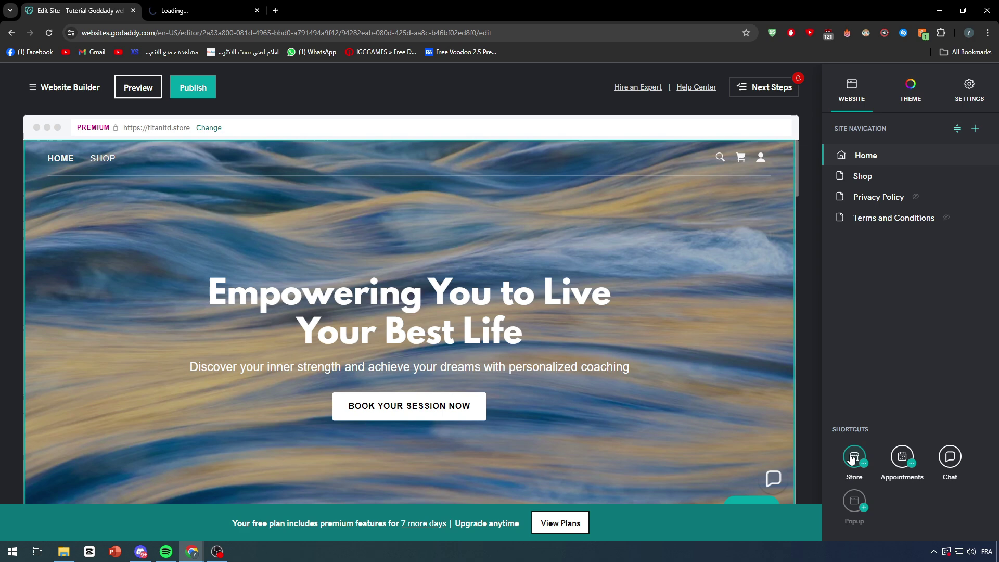
{"action": "left_click", "coordinate": [863, 468]}
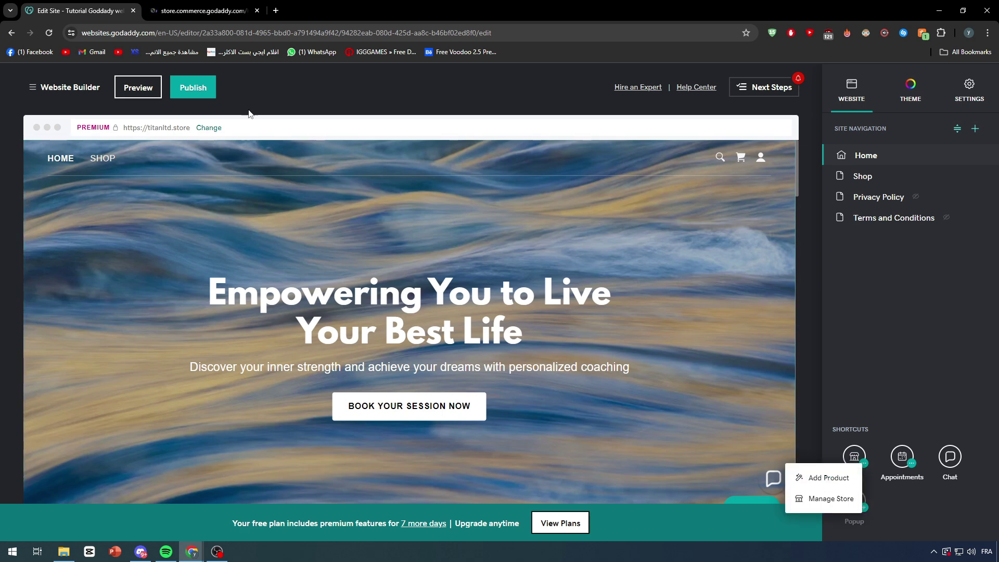
{"action": "left_click", "coordinate": [189, 10]}
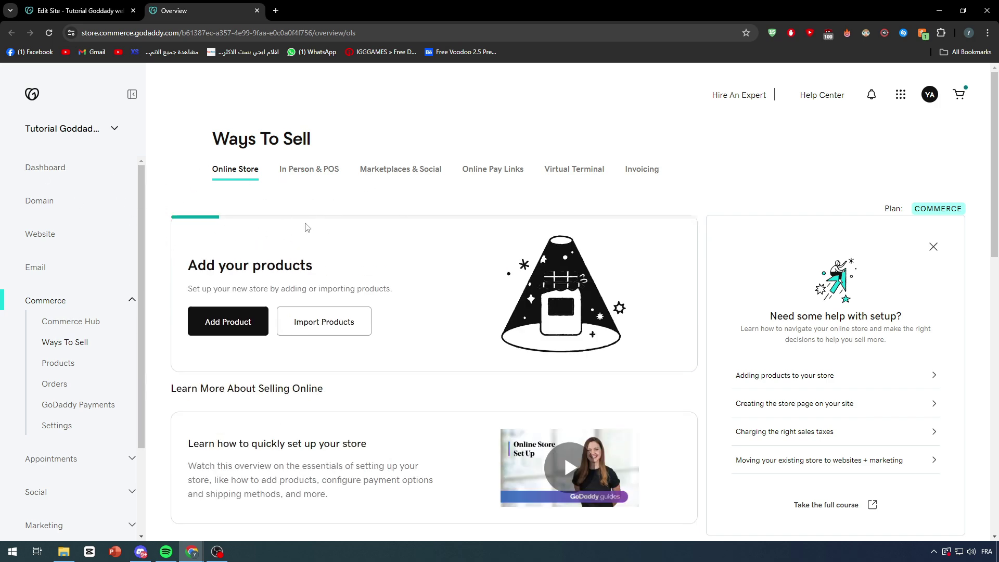
{"action": "left_click", "coordinate": [93, 7]}
{"action": "left_click", "coordinate": [212, 12]}
{"action": "left_click", "coordinate": [55, 310]}
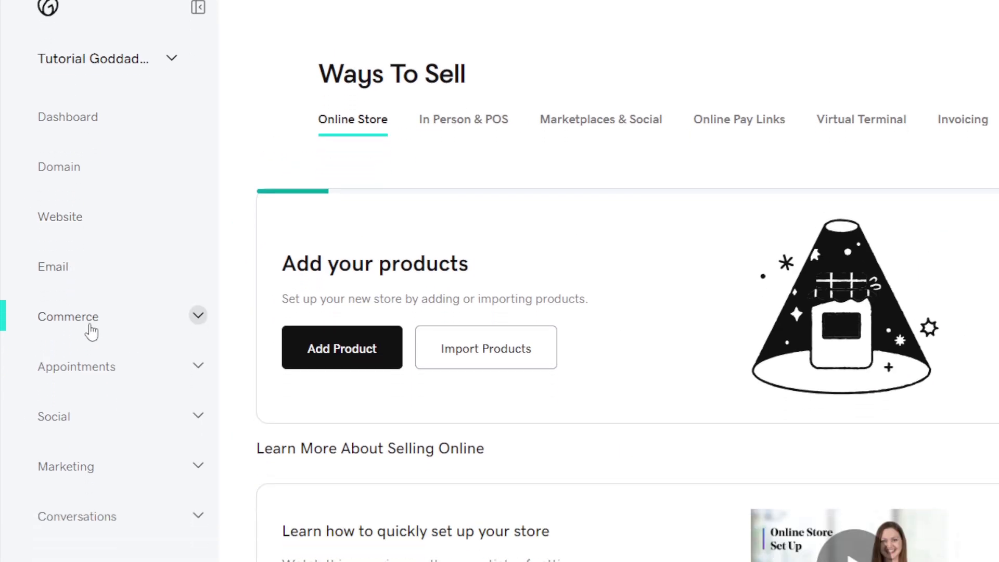
{"action": "left_click", "coordinate": [62, 381]}
{"action": "left_click", "coordinate": [104, 313]}
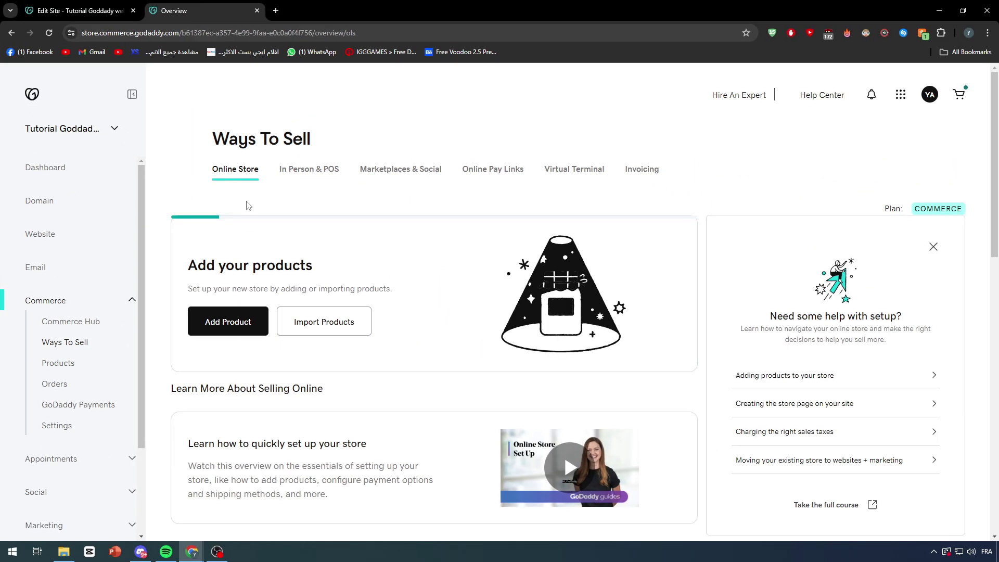
{"action": "scroll", "coordinate": [283, 219], "scroll_direction": "down", "scroll_amount": 6}
{"action": "scroll", "coordinate": [348, 306], "scroll_direction": "up", "scroll_amount": 5}
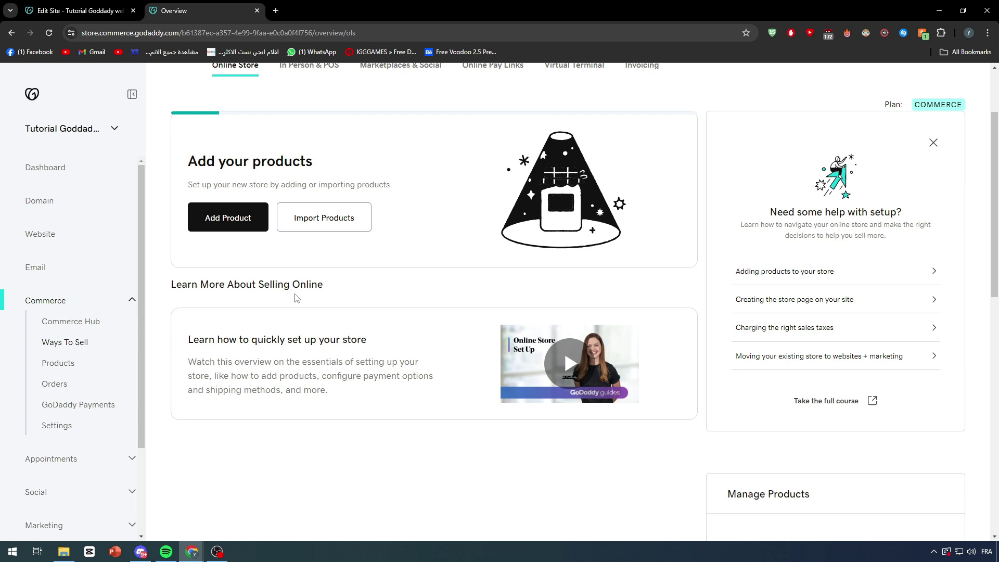
{"action": "scroll", "coordinate": [297, 298], "scroll_direction": "up", "scroll_amount": 2}
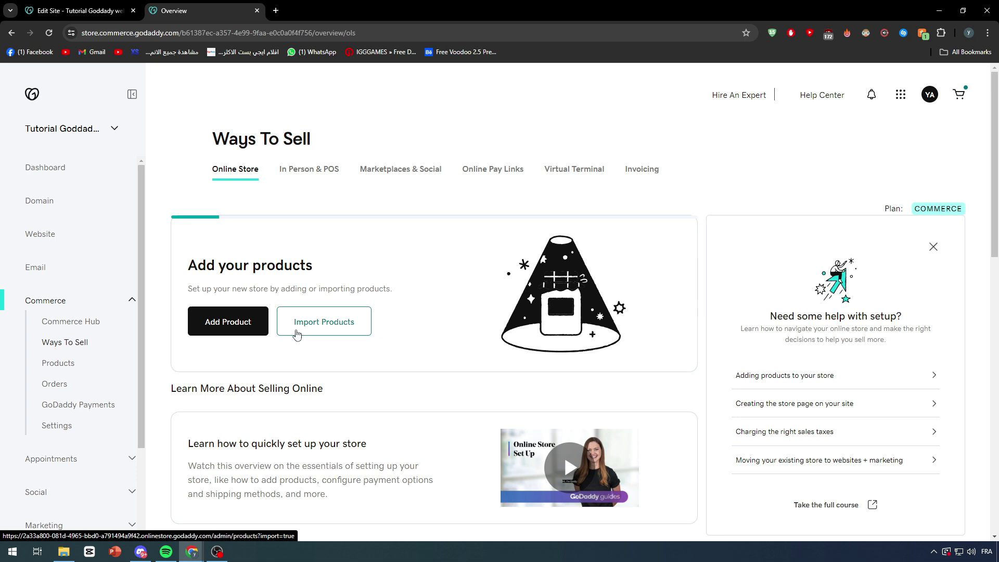
Start a physical product Iphone X priced 600.00, sale price 560.00, SKU PHN-X.
{"action": "left_click", "coordinate": [218, 326]}
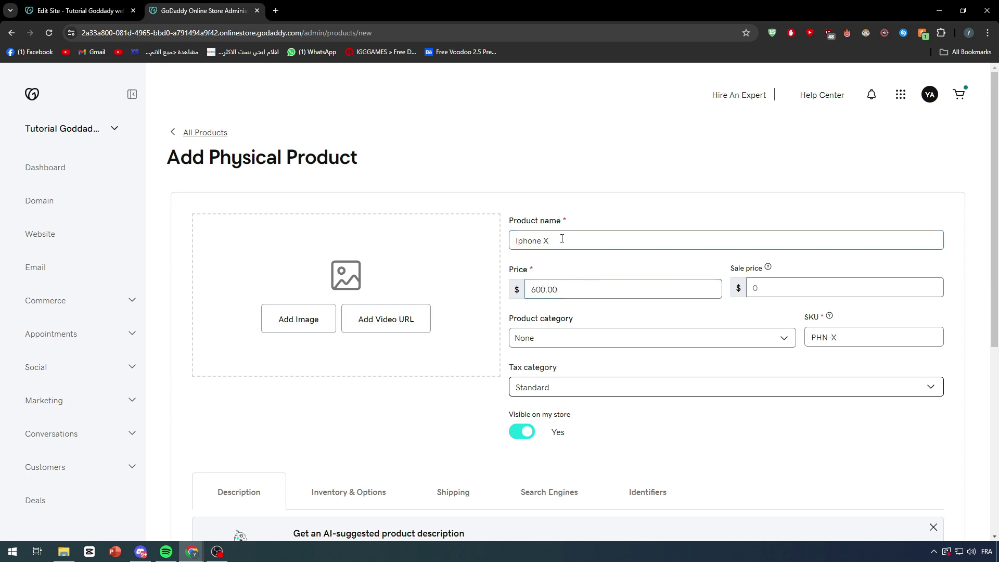
{"action": "key", "text": "ctrl+a"}
{"action": "key", "text": "ctrl+c"}
{"action": "left_click", "coordinate": [791, 295]}
{"action": "key", "text": "ctrl+v"}
{"action": "key", "text": "ctrl+a"}
{"action": "type", "text": "-("}
In a new tab, search Google Images for 'IPHONE 15 PNG'.
{"action": "left_click", "coordinate": [276, 10]}
{"action": "type", "text": "IPHONE X im"}
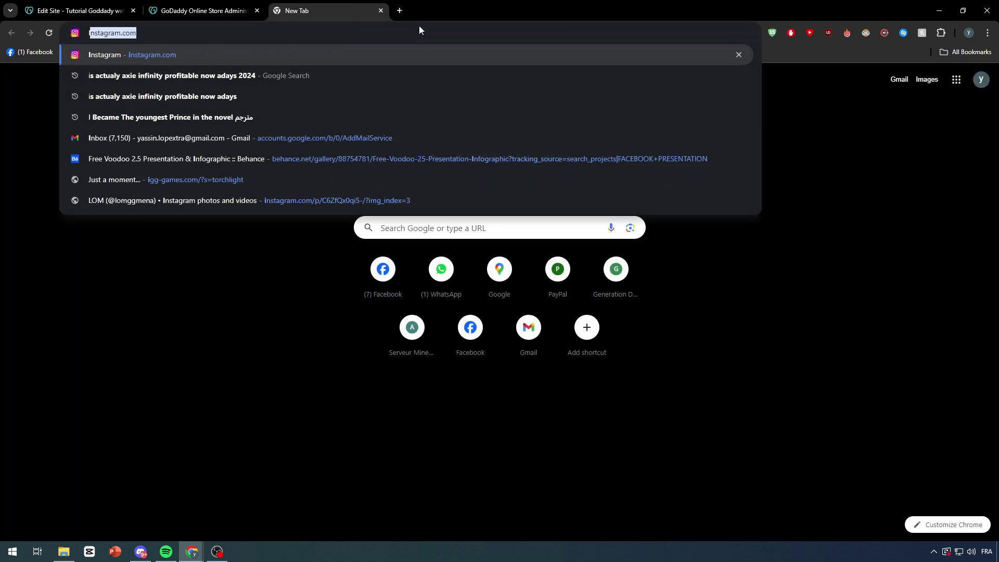
{"action": "key", "text": "BackSpace"}
{"action": "key", "text": "BackSpace"}
{"action": "key", "text": "BackSpace"}
{"action": "key", "text": "BackSpace"}
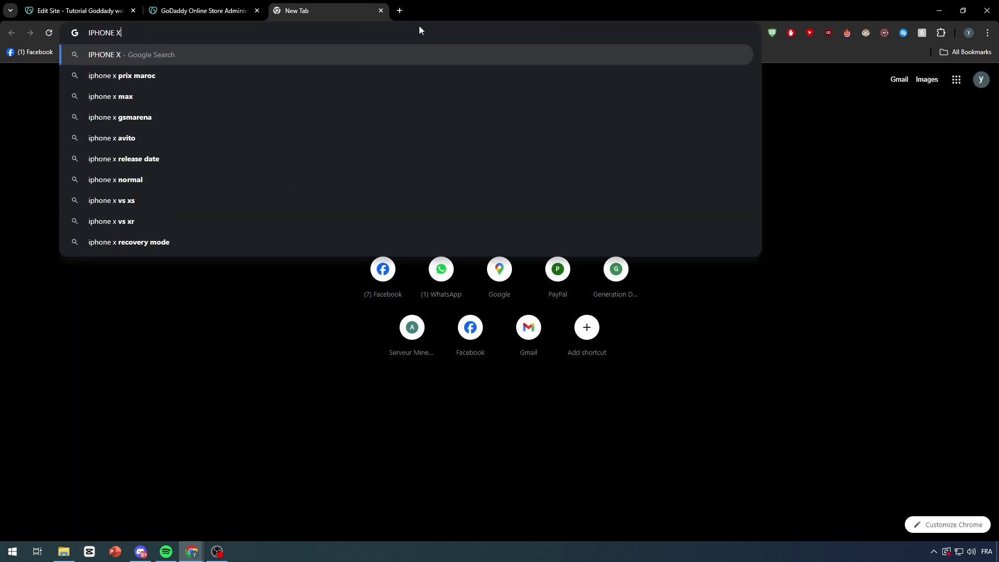
{"action": "type", "text": "15"}
{"action": "key", "text": "Return"}
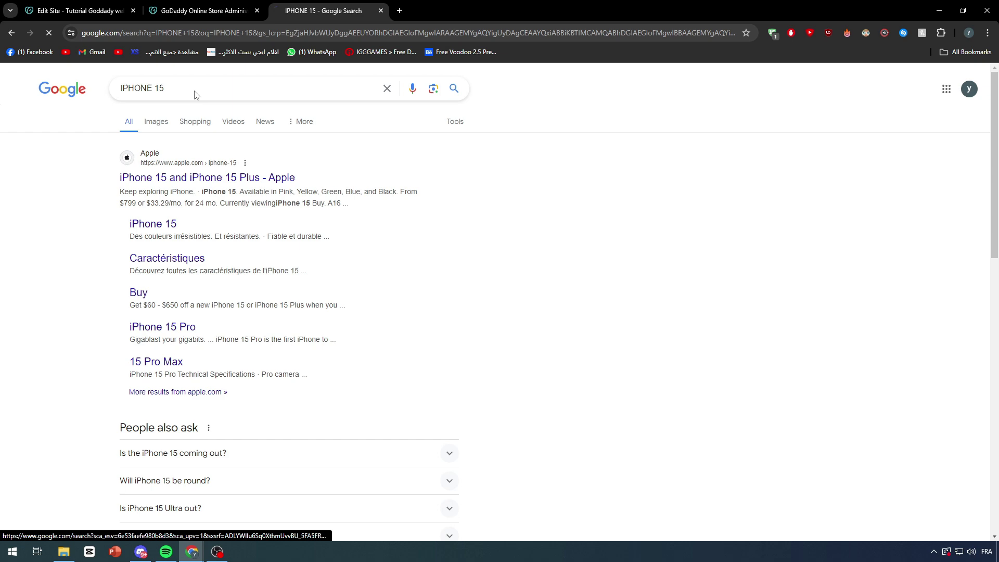
{"action": "left_click", "coordinate": [206, 87]}
{"action": "type", "text": "PNG"}
{"action": "key", "text": "Return"}
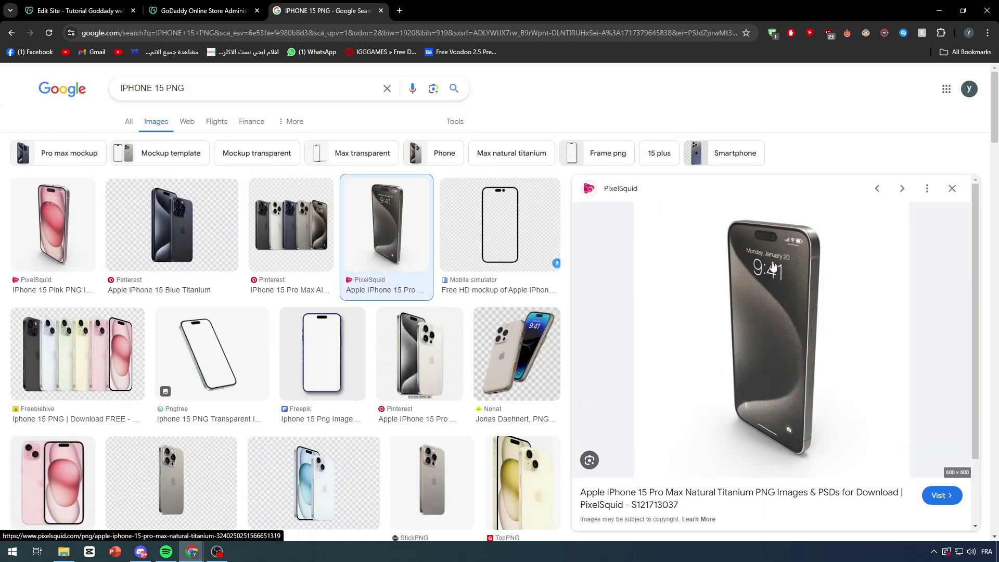
Preview several results and save the natural titanium iPhone 15 Pro image to the computer.
{"action": "left_click", "coordinate": [52, 225]}
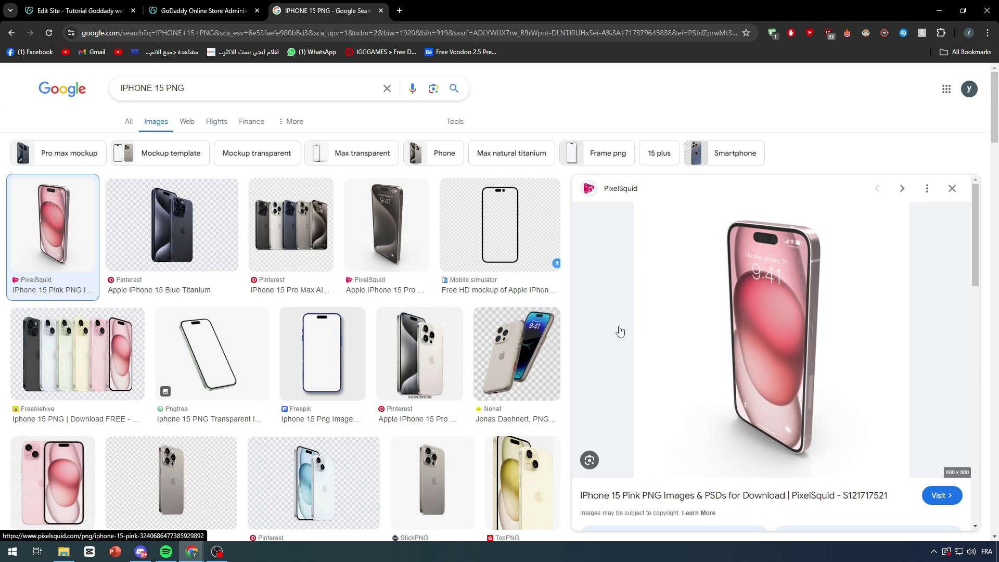
{"action": "left_click", "coordinate": [402, 341]}
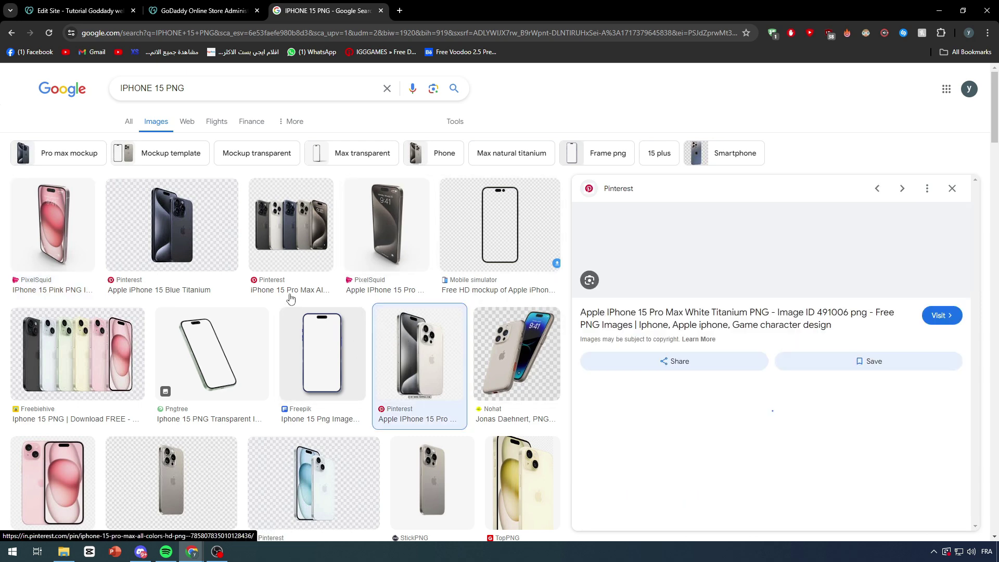
{"action": "left_click", "coordinate": [292, 229]}
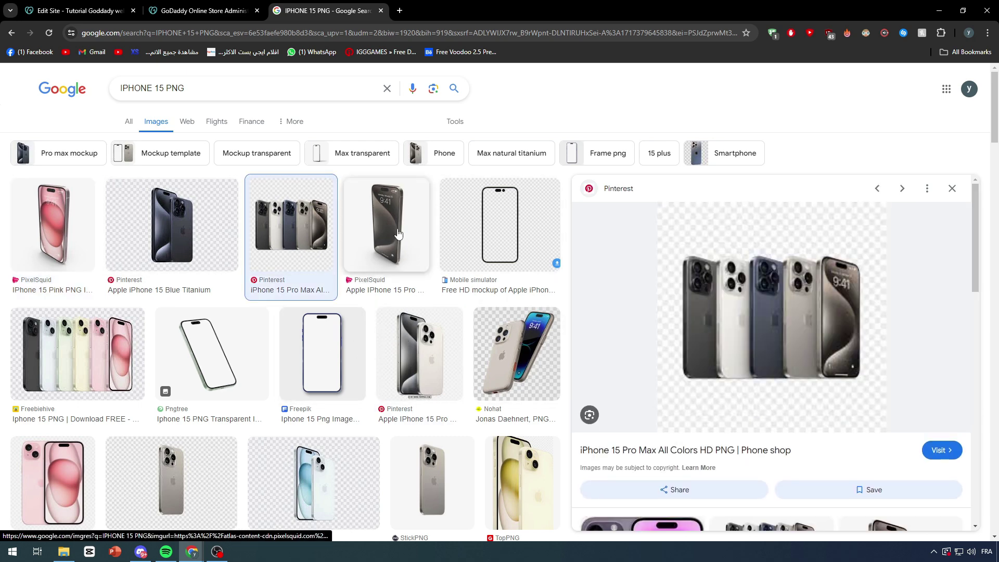
{"action": "left_click", "coordinate": [392, 234]}
{"action": "scroll", "coordinate": [127, 279], "scroll_direction": "down", "scroll_amount": 3}
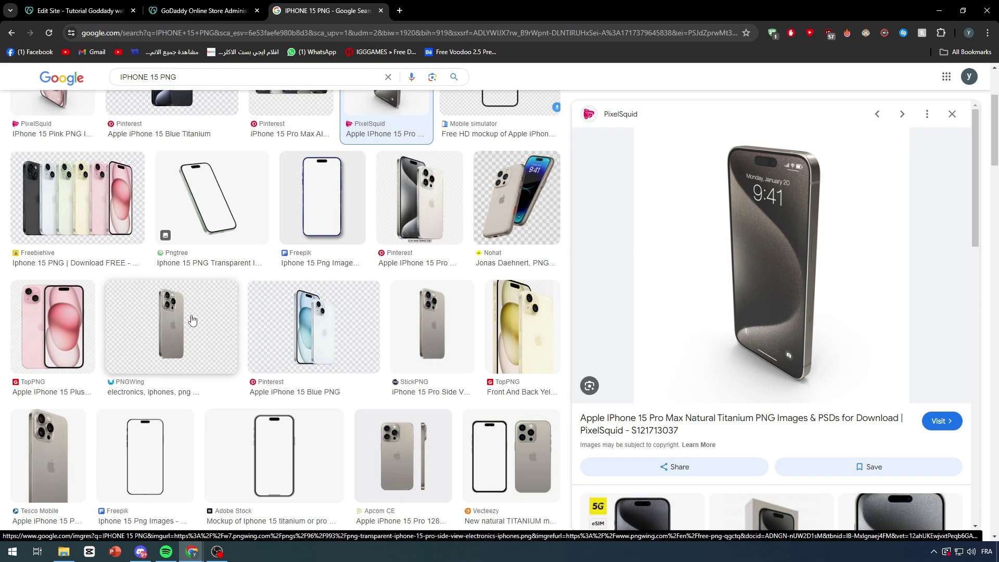
{"action": "scroll", "coordinate": [393, 330], "scroll_direction": "up", "scroll_amount": 3}
{"action": "right_click", "coordinate": [764, 283]}
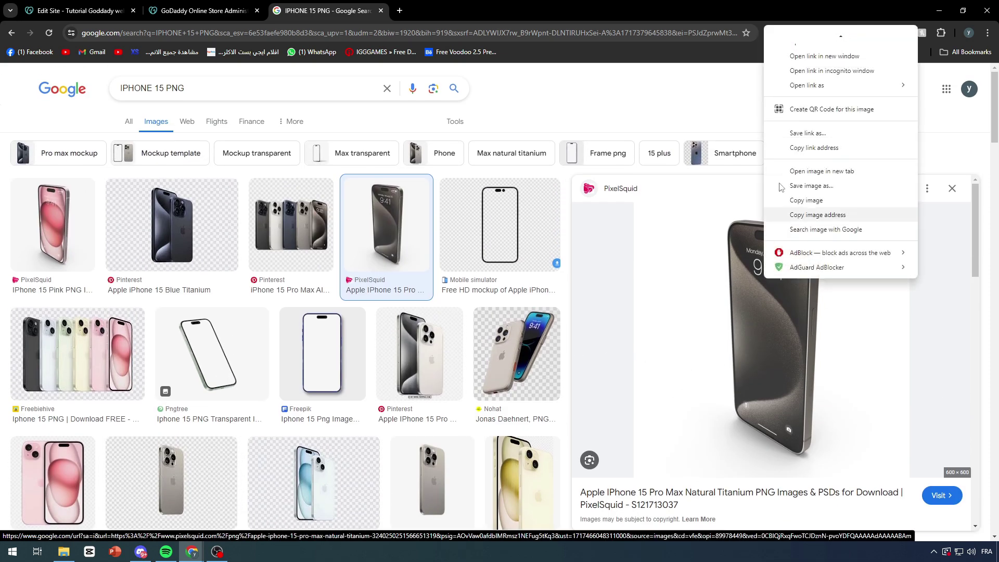
{"action": "left_click", "coordinate": [812, 186]}
{"action": "key", "text": "Return"}
{"action": "key", "text": "ctrl+shift+Tab"}
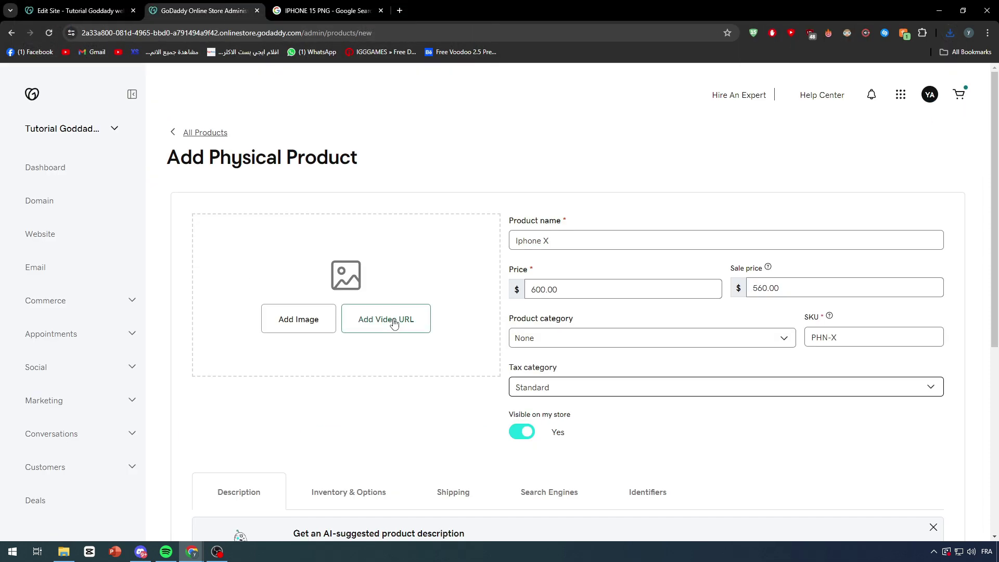
Upload G03.jpg from Downloads and insert it as the product image.
{"action": "left_click", "coordinate": [297, 319]}
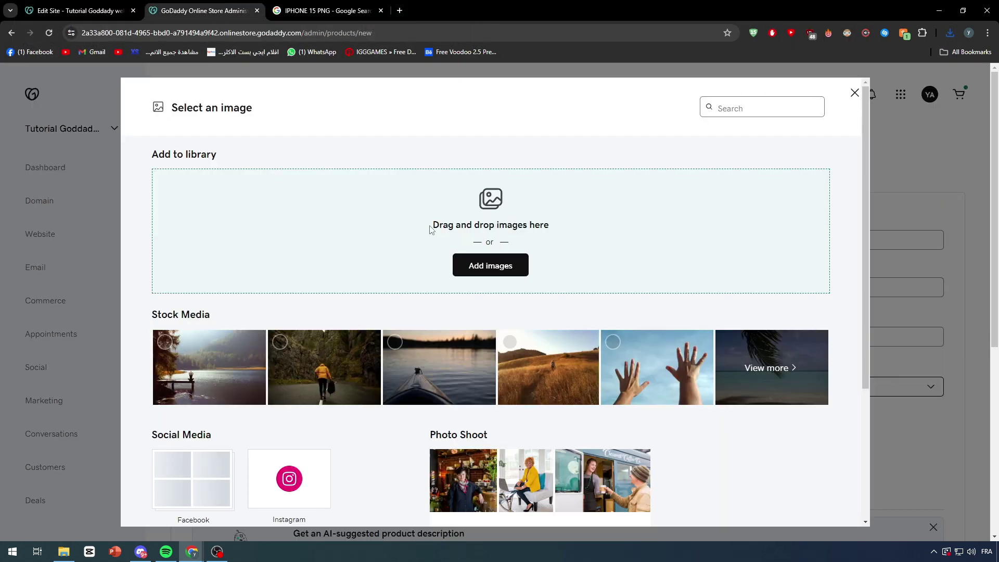
{"action": "left_click", "coordinate": [502, 267]}
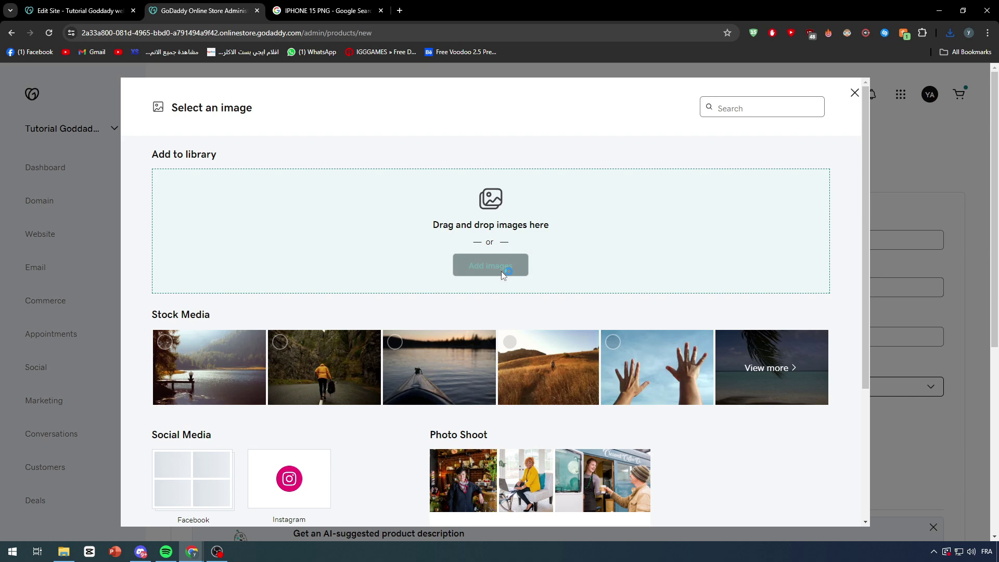
{"action": "left_click", "coordinate": [47, 90]}
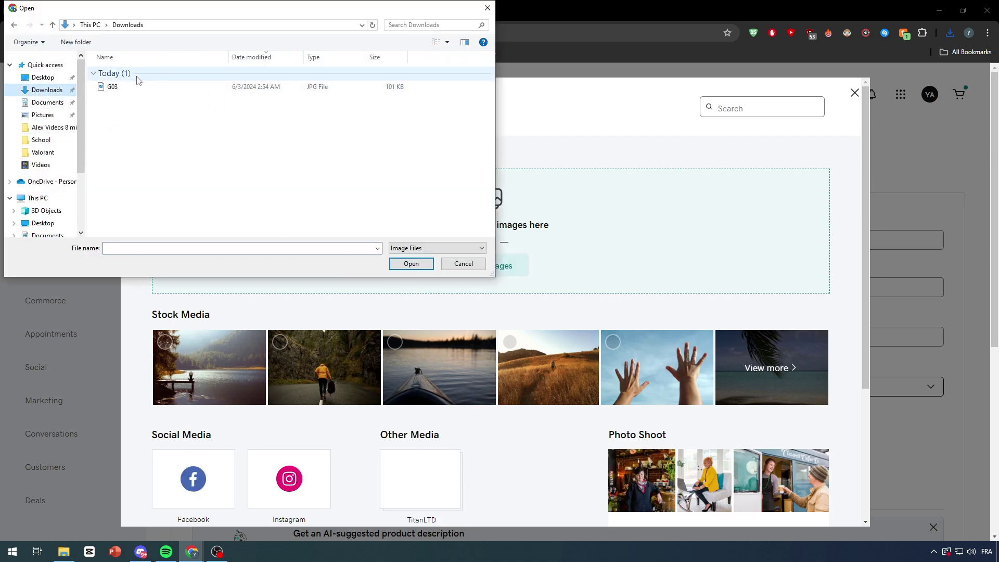
{"action": "double_click", "coordinate": [112, 85]}
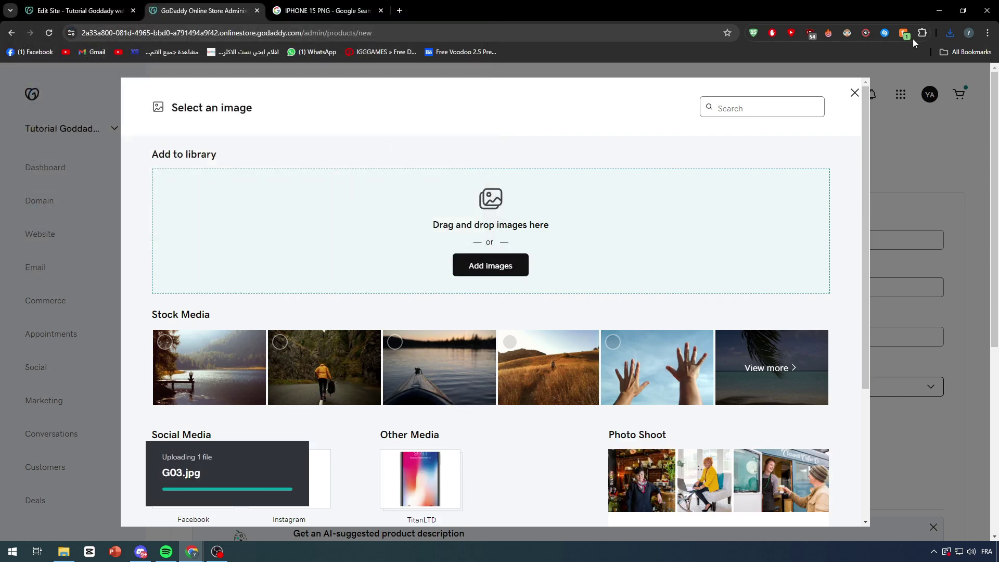
{"action": "left_click", "coordinate": [952, 35]}
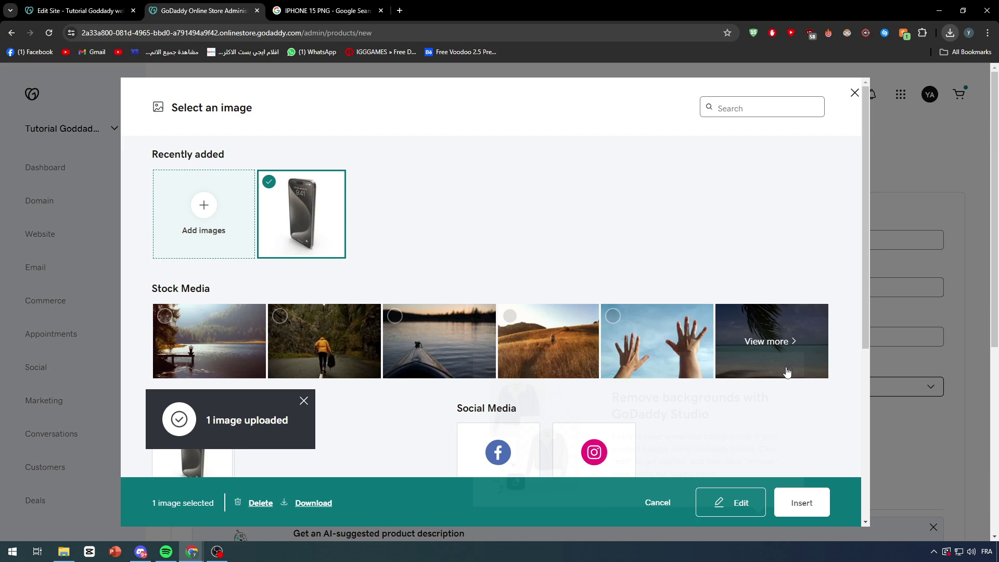
{"action": "left_click", "coordinate": [802, 503]}
{"action": "scroll", "coordinate": [448, 319], "scroll_direction": "down", "scroll_amount": 2}
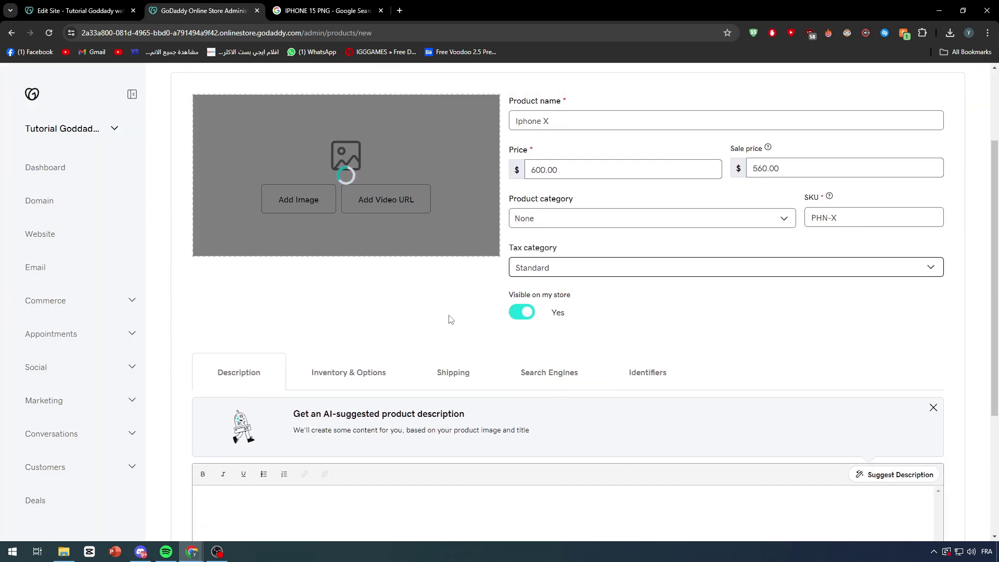
{"action": "scroll", "coordinate": [389, 295], "scroll_direction": "up", "scroll_amount": 2}
Rename the product from Iphone X to Iphone 15.
{"action": "triple_click", "coordinate": [507, 243]}
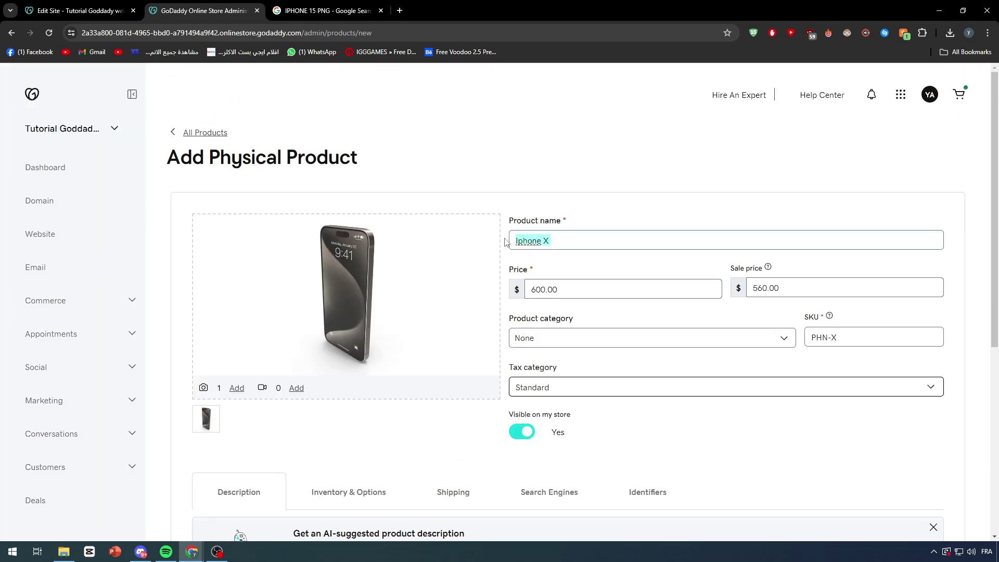
{"action": "left_click", "coordinate": [544, 242]}
{"action": "left_click", "coordinate": [354, 292]}
{"action": "scroll", "coordinate": [651, 327], "scroll_direction": "down", "scroll_amount": 1}
{"action": "left_click", "coordinate": [551, 288]}
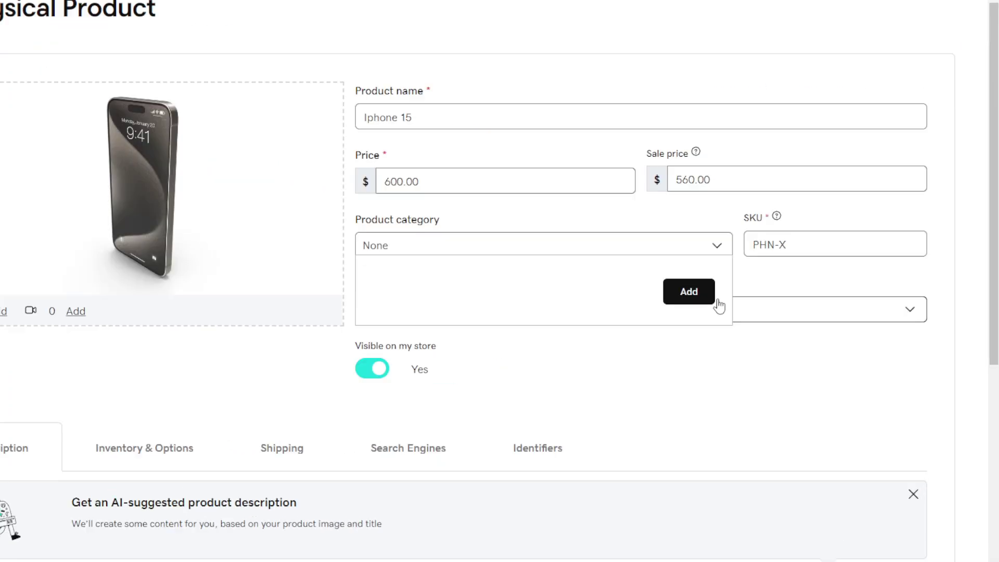
Create the 'Apple' category with description 'All apple Products.' and save it to the product.
{"action": "left_click", "coordinate": [693, 295]}
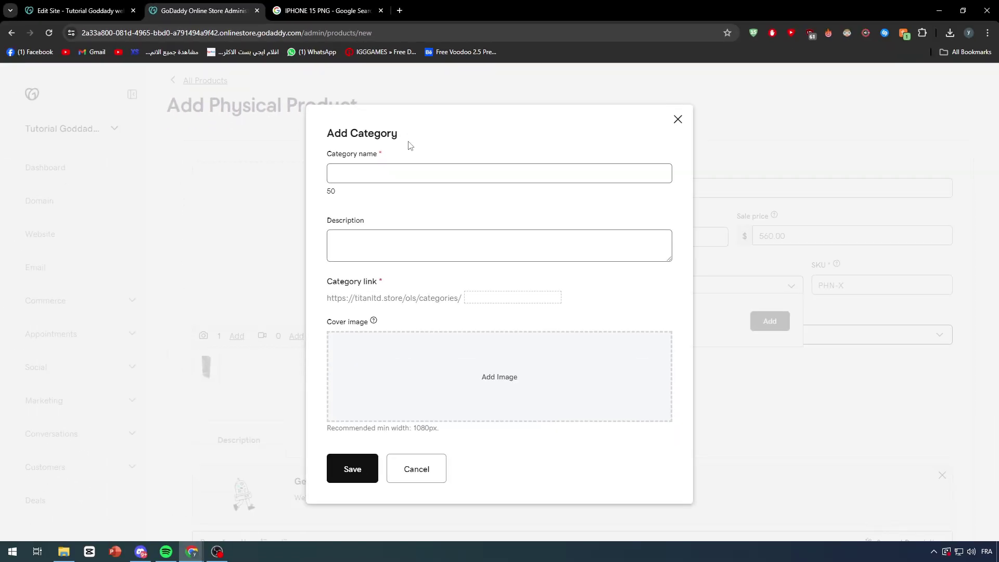
{"action": "key", "text": "BackSpace"}
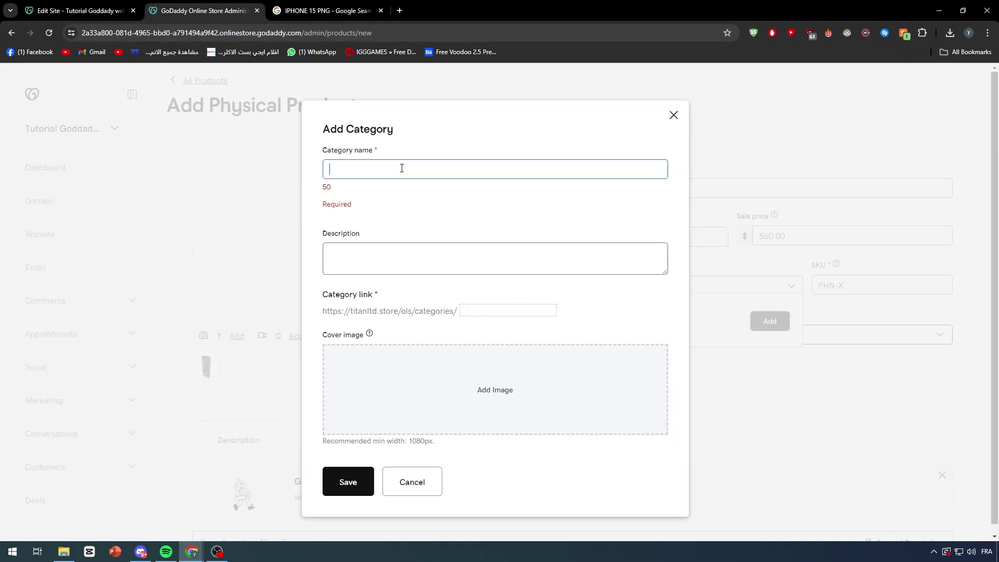
{"action": "type", "text": "Apple"}
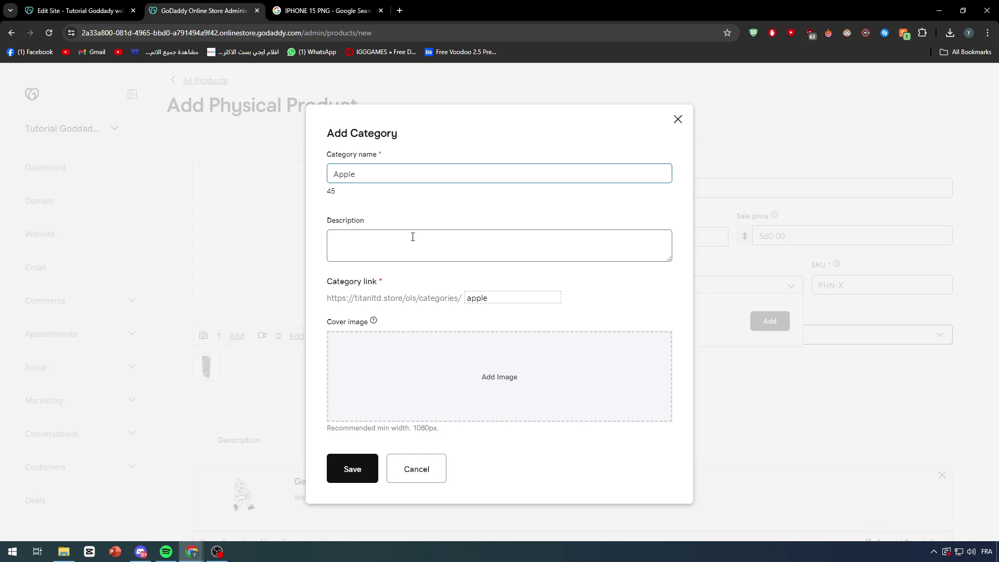
{"action": "key", "text": "ctrl+a"}
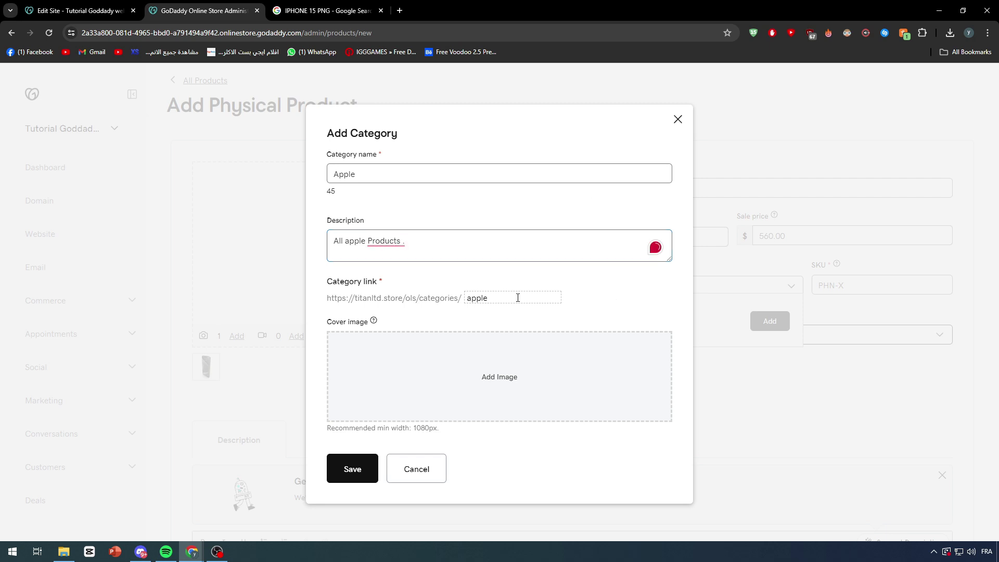
{"action": "right_click", "coordinate": [397, 242]}
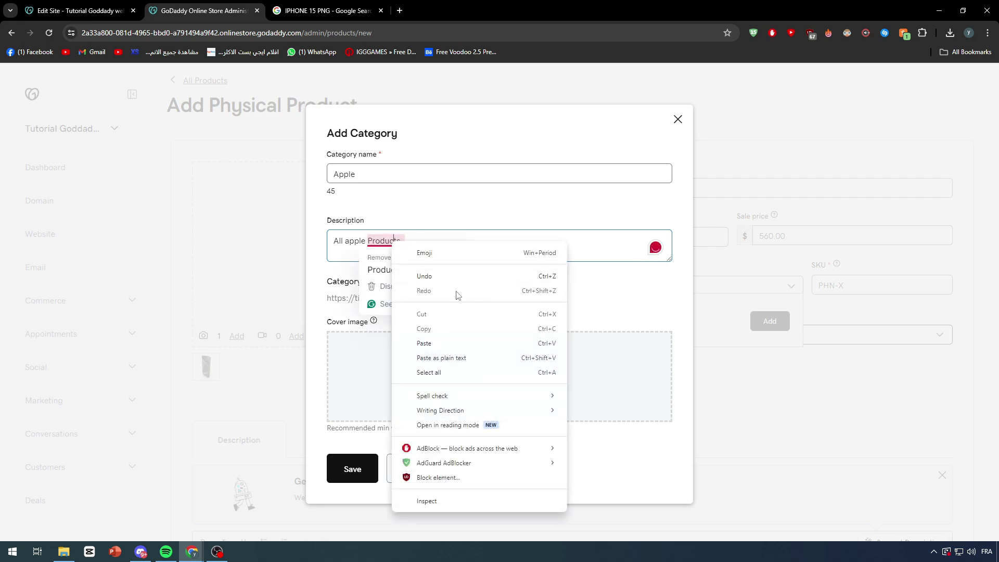
{"action": "left_click", "coordinate": [382, 272]}
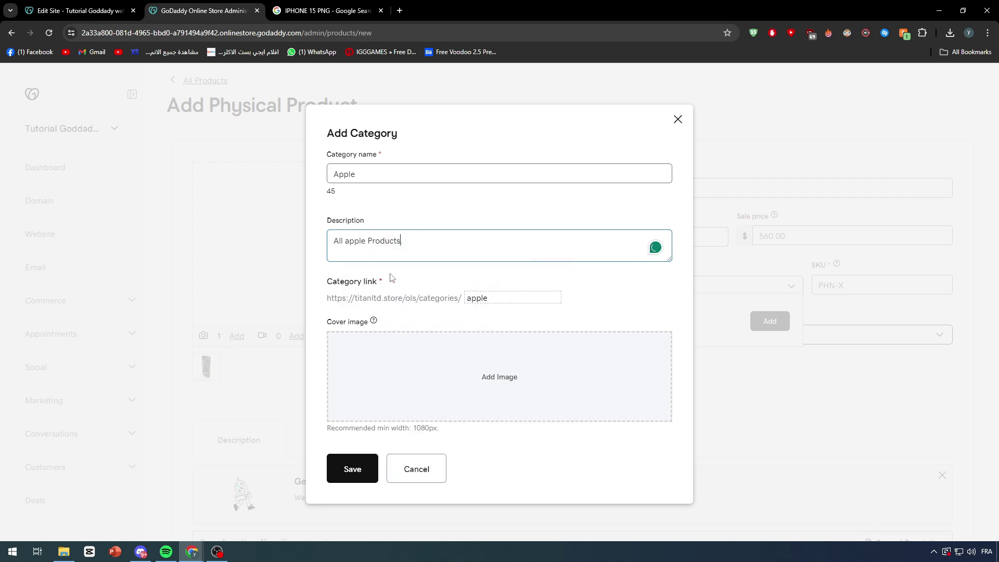
{"action": "left_click", "coordinate": [350, 469]}
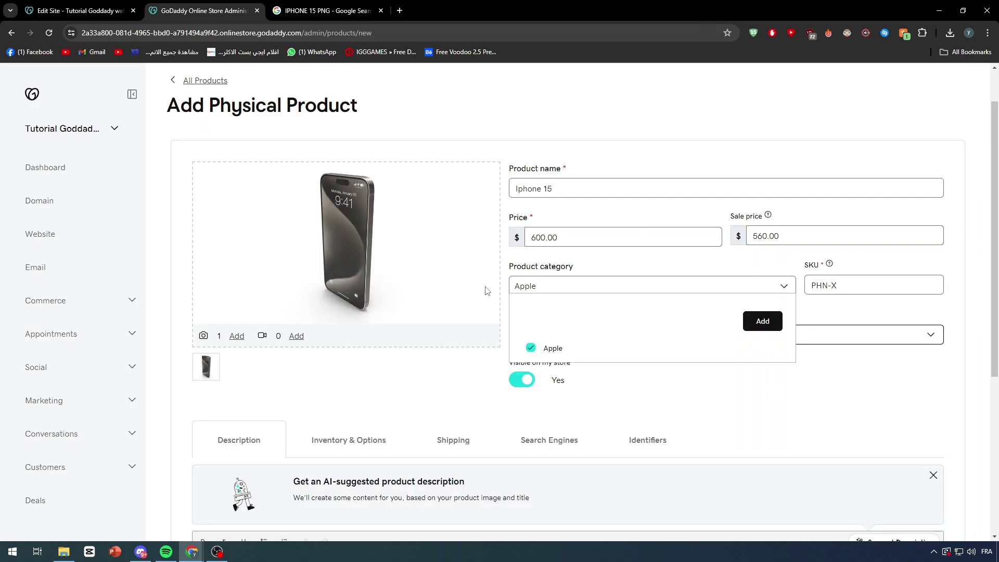
Set the Iphone 15 product to Non-taxable and change its SKU from PHN-X to APHN-15.
{"action": "left_click", "coordinate": [612, 288]}
{"action": "left_click", "coordinate": [556, 338]}
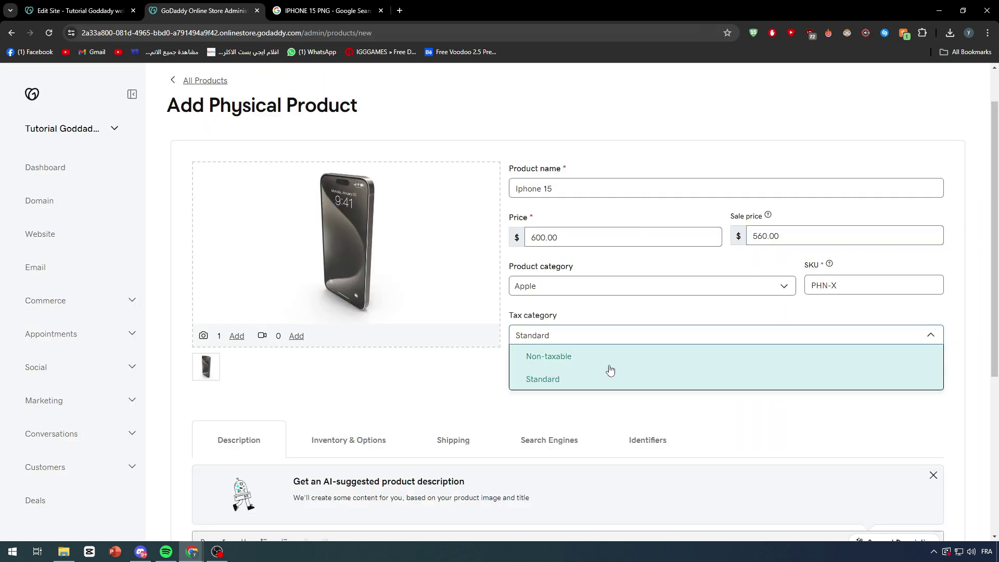
{"action": "left_click", "coordinate": [577, 359]}
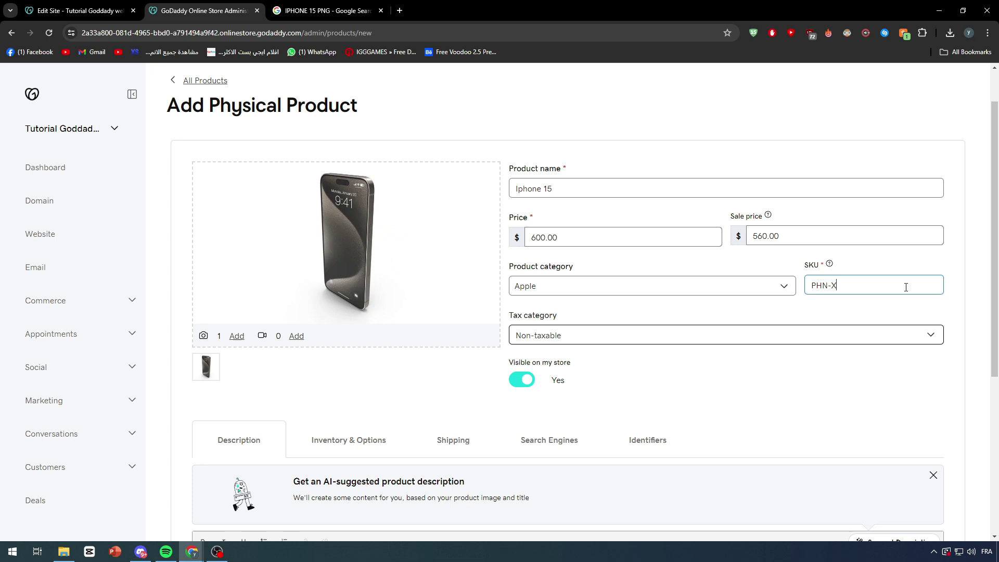
{"action": "left_click_drag", "start_coordinate": [906, 287], "coordinate": [816, 295]}
{"action": "left_click", "coordinate": [844, 315]}
{"action": "scroll", "coordinate": [659, 208], "scroll_direction": "down", "scroll_amount": 5}
{"action": "scroll", "coordinate": [710, 201], "scroll_direction": "up", "scroll_amount": 3}
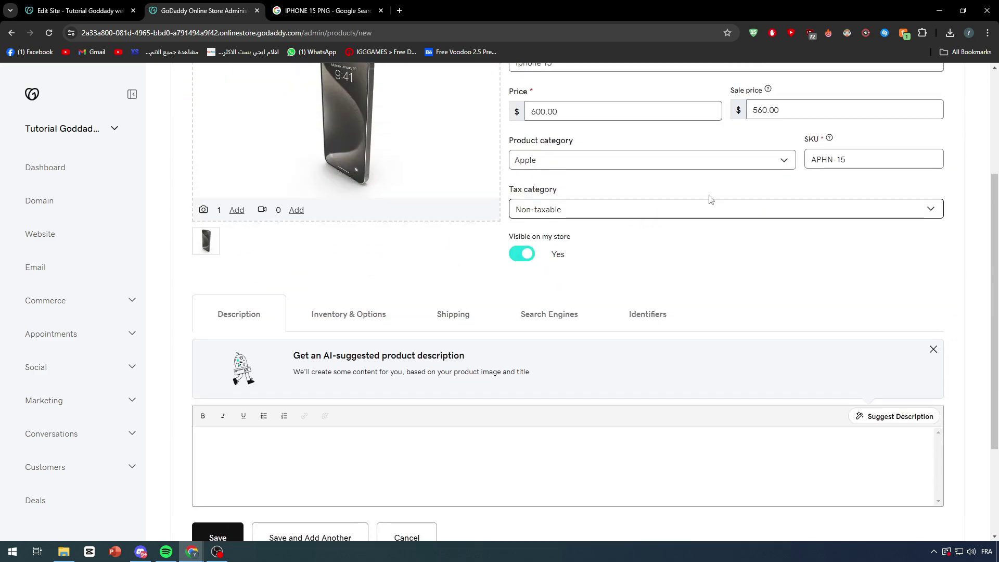
{"action": "scroll", "coordinate": [355, 329], "scroll_direction": "down", "scroll_amount": 2}
{"action": "scroll", "coordinate": [366, 348], "scroll_direction": "up", "scroll_amount": 5}
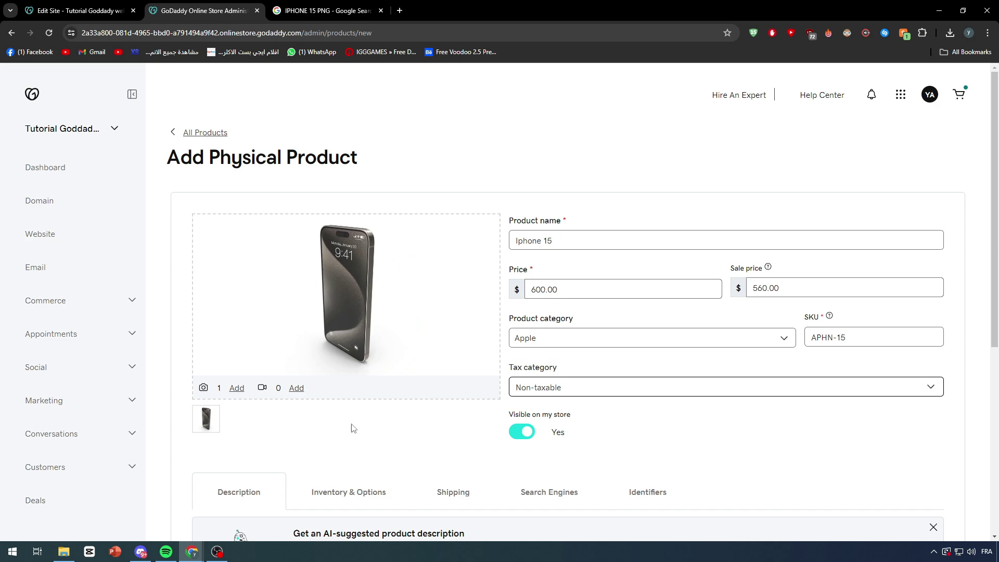
{"action": "scroll", "coordinate": [352, 428], "scroll_direction": "down", "scroll_amount": 4}
Open a ChatGPT tab, then rerun the Google search as 'IPHONE 15' without PNG.
{"action": "left_click", "coordinate": [337, 6]}
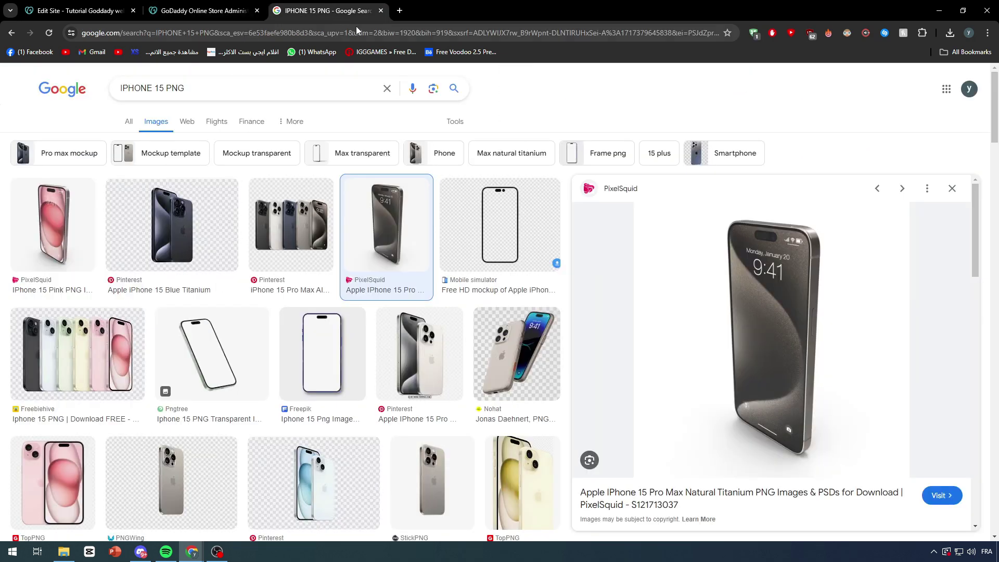
{"action": "left_click", "coordinate": [399, 11]}
{"action": "left_click", "coordinate": [384, 55]}
{"action": "left_click", "coordinate": [328, 10]}
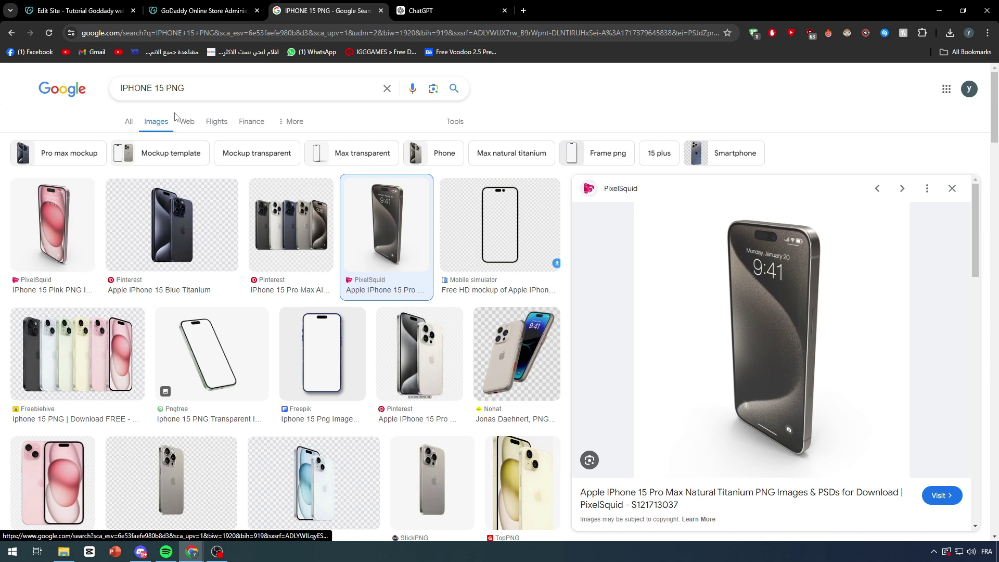
{"action": "left_click_drag", "start_coordinate": [183, 107], "coordinate": [165, 92]}
{"action": "key", "text": "BackSpace"}
{"action": "key", "text": "Return"}
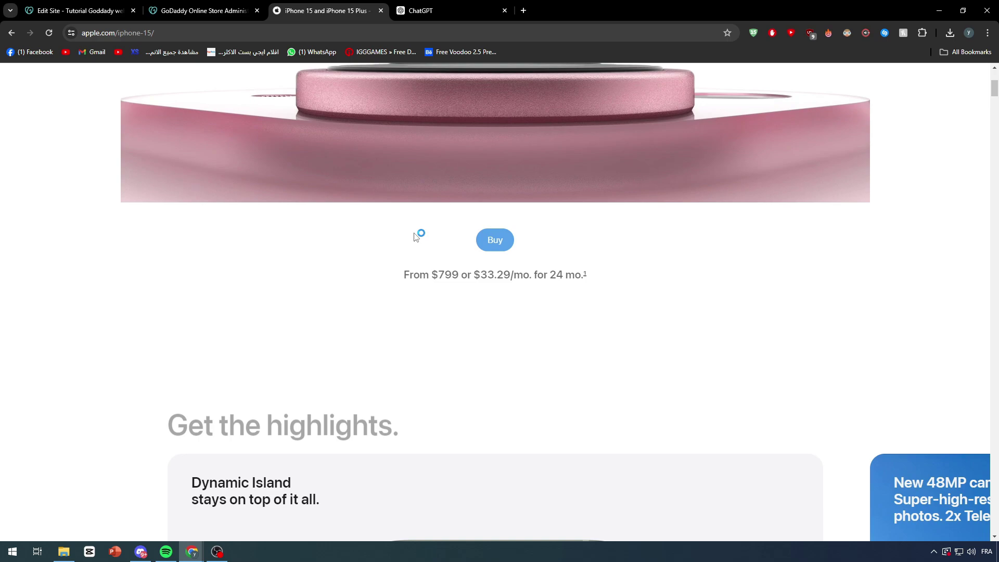
{"action": "scroll", "coordinate": [192, 178], "scroll_direction": "down", "scroll_amount": 15}
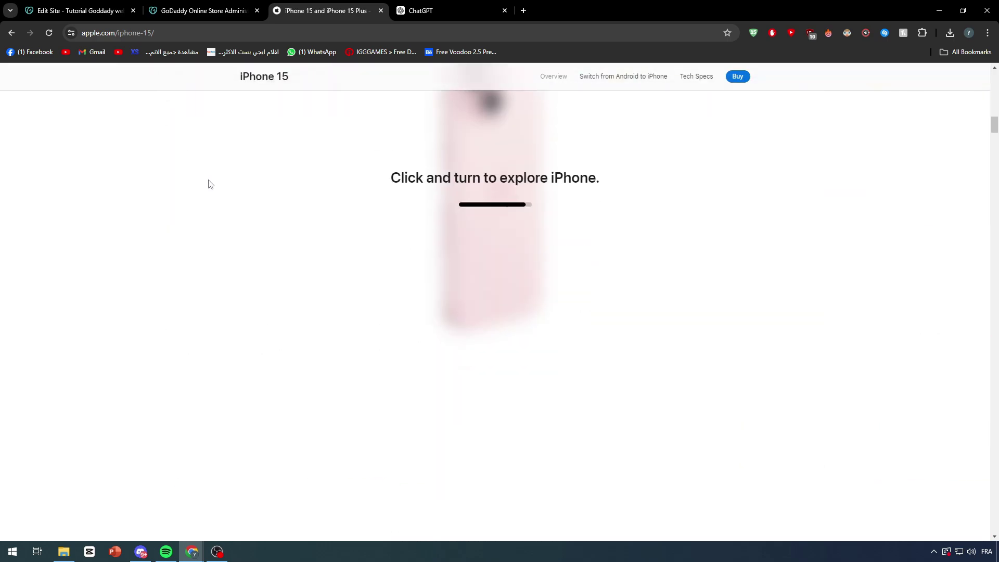
{"action": "scroll", "coordinate": [522, 183], "scroll_direction": "down", "scroll_amount": 20}
{"action": "scroll", "coordinate": [431, 226], "scroll_direction": "down", "scroll_amount": 7}
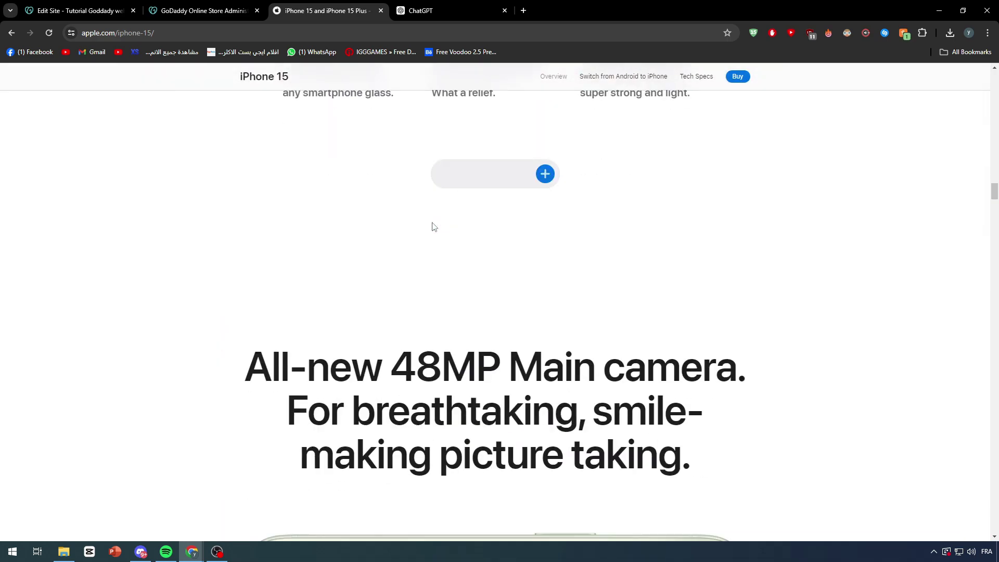
{"action": "scroll", "coordinate": [989, 253], "scroll_direction": "down", "scroll_amount": 10}
{"action": "scroll", "coordinate": [989, 253], "scroll_direction": "down", "scroll_amount": 20}
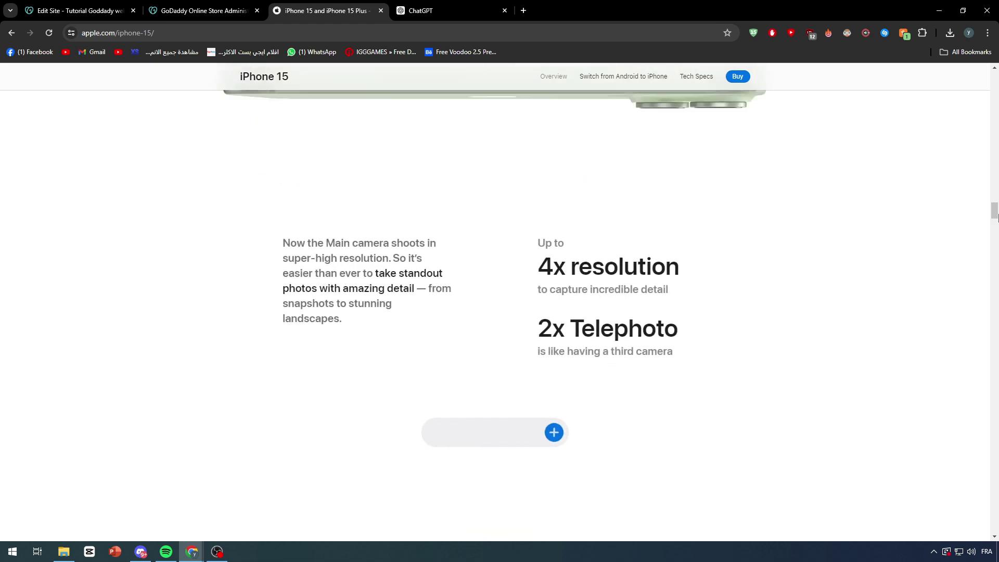
{"action": "scroll", "coordinate": [966, 522], "scroll_direction": "up", "scroll_amount": 20}
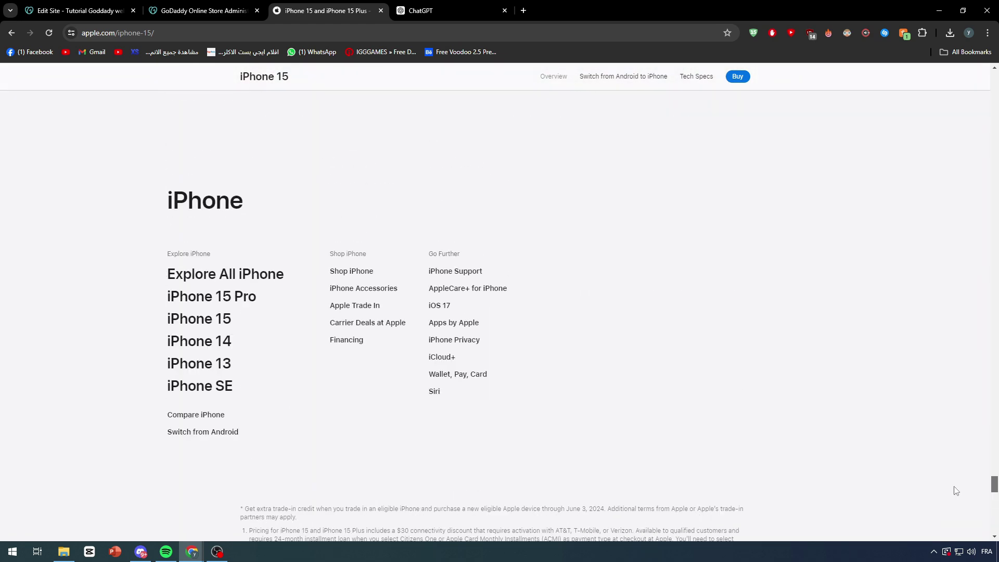
{"action": "left_click_drag", "start_coordinate": [956, 491], "coordinate": [890, 157]}
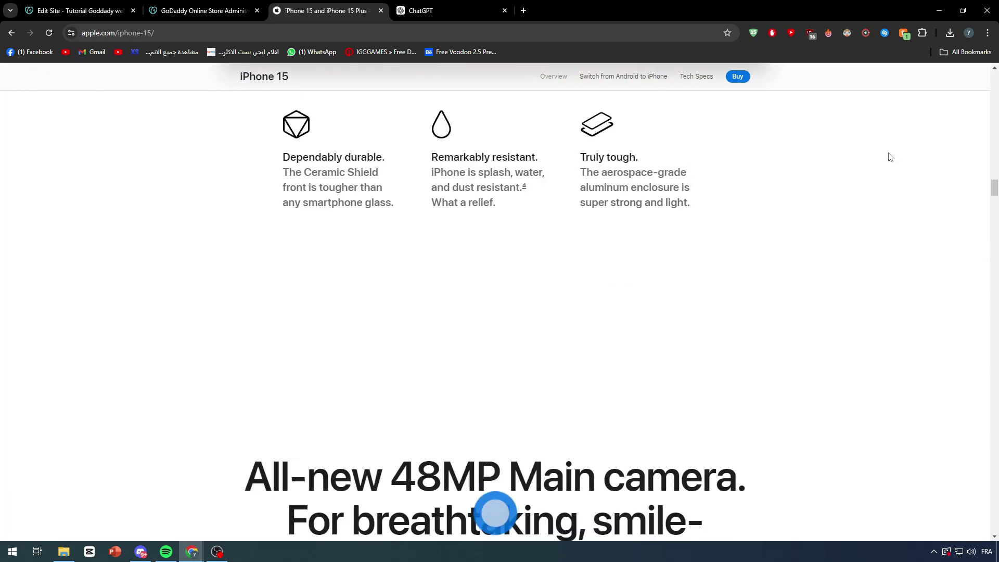
Return to the IPHONE 15 search results and open GSMArena's iPhone 15 full specifications in a new tab.
{"action": "key", "text": "alt+Left"}
{"action": "scroll", "coordinate": [277, 313], "scroll_direction": "down", "scroll_amount": 5}
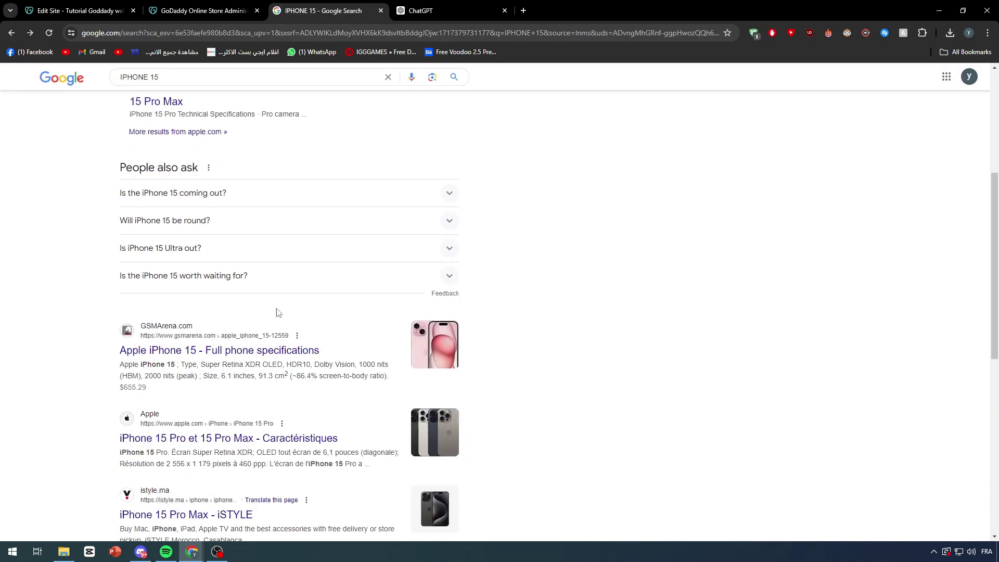
{"action": "middle_click", "coordinate": [243, 351]}
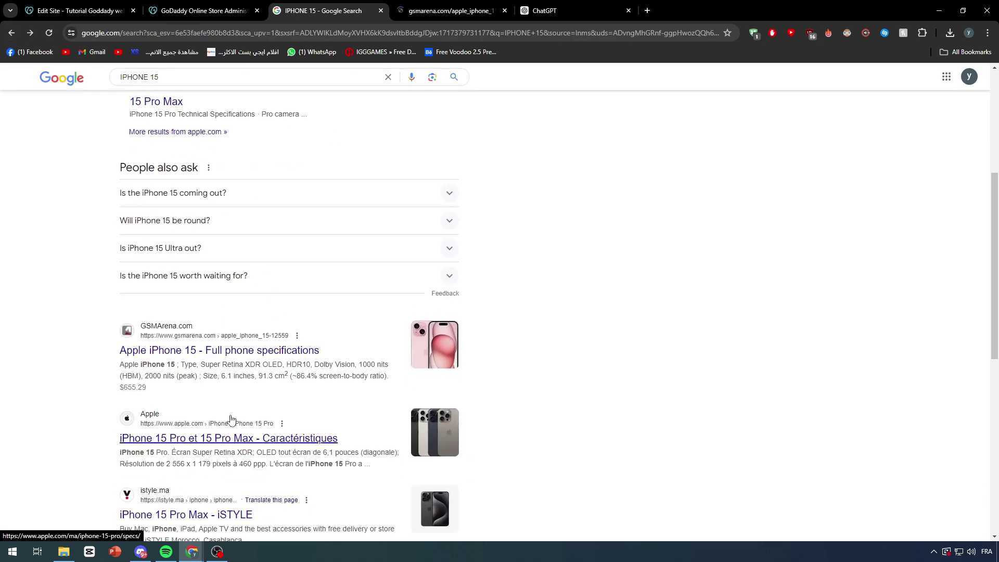
{"action": "left_click", "coordinate": [450, 5]}
Select the iPhone 15 spec table from NETWORK down through the test results.
{"action": "scroll", "coordinate": [504, 274], "scroll_direction": "down", "scroll_amount": 1}
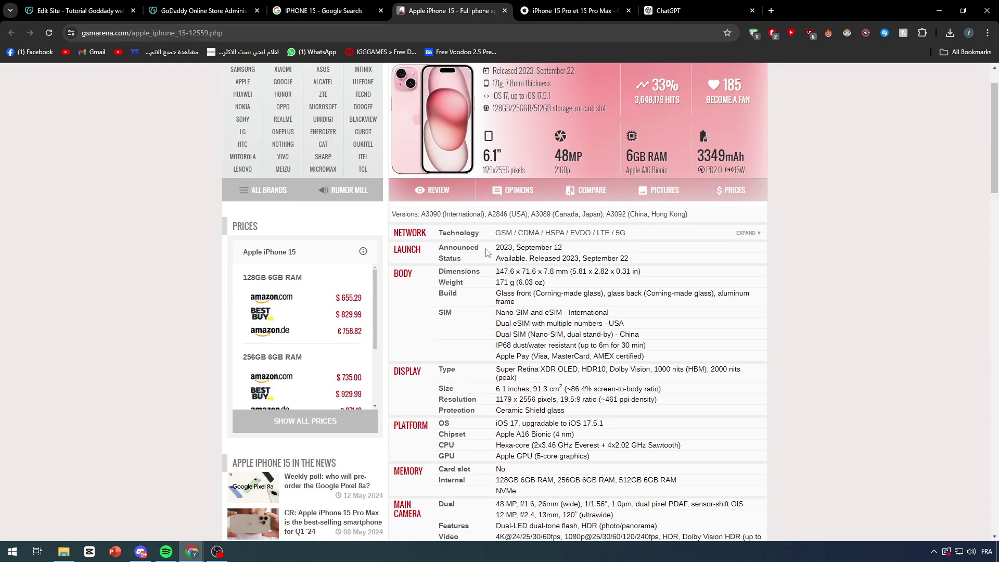
{"action": "scroll", "coordinate": [487, 252], "scroll_direction": "down", "scroll_amount": 13}
{"action": "scroll", "coordinate": [647, 323], "scroll_direction": "up", "scroll_amount": 5}
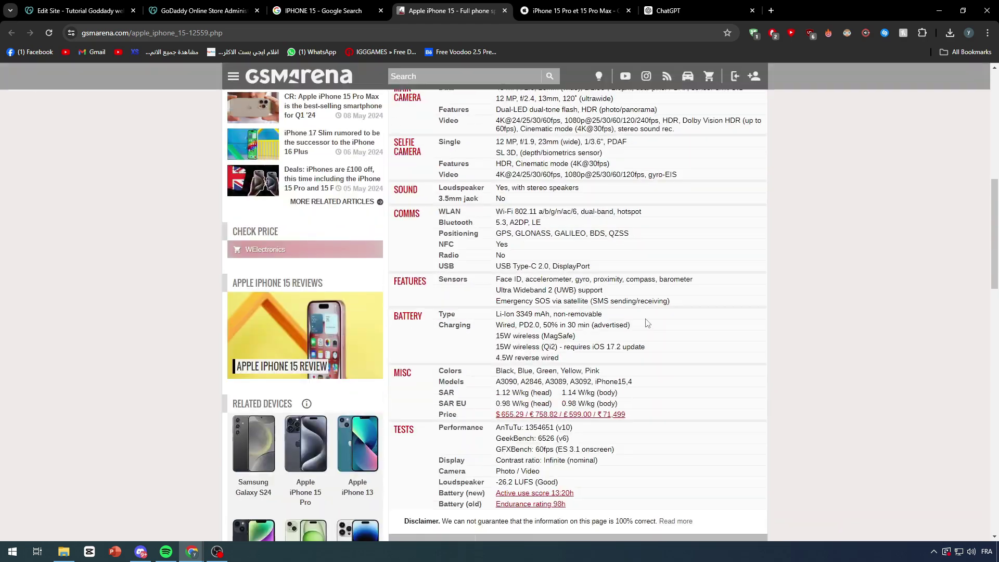
{"action": "scroll", "coordinate": [647, 323], "scroll_direction": "up", "scroll_amount": 9}
{"action": "left_click_drag", "start_coordinate": [391, 281], "coordinate": [643, 358]}
{"action": "scroll", "coordinate": [651, 401], "scroll_direction": "down", "scroll_amount": 11}
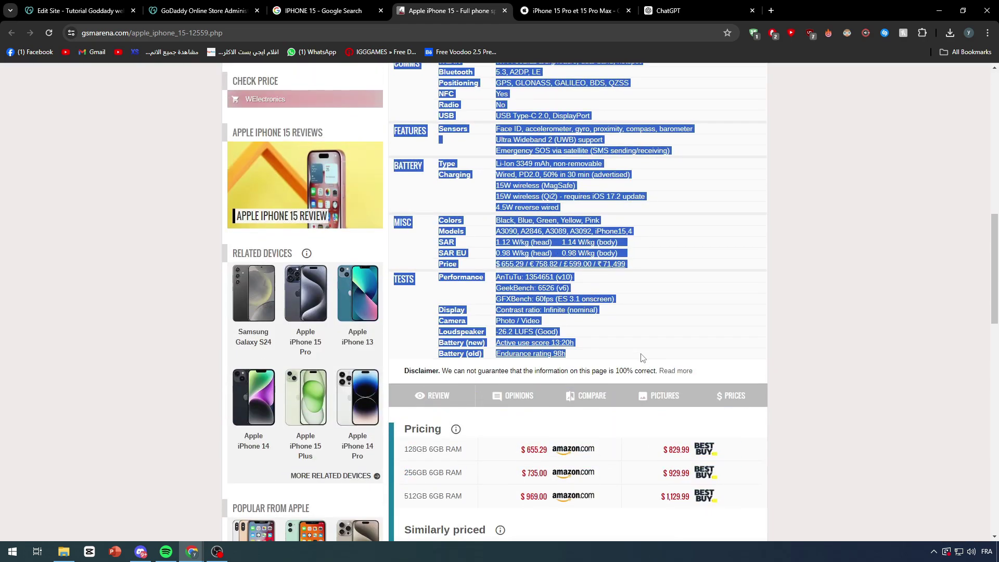
Paste the copied iPhone 15 specs into the GoDaddy product description.
{"action": "left_click", "coordinate": [222, 6]}
{"action": "left_click", "coordinate": [314, 411]}
{"action": "key", "text": "ctrl+v"}
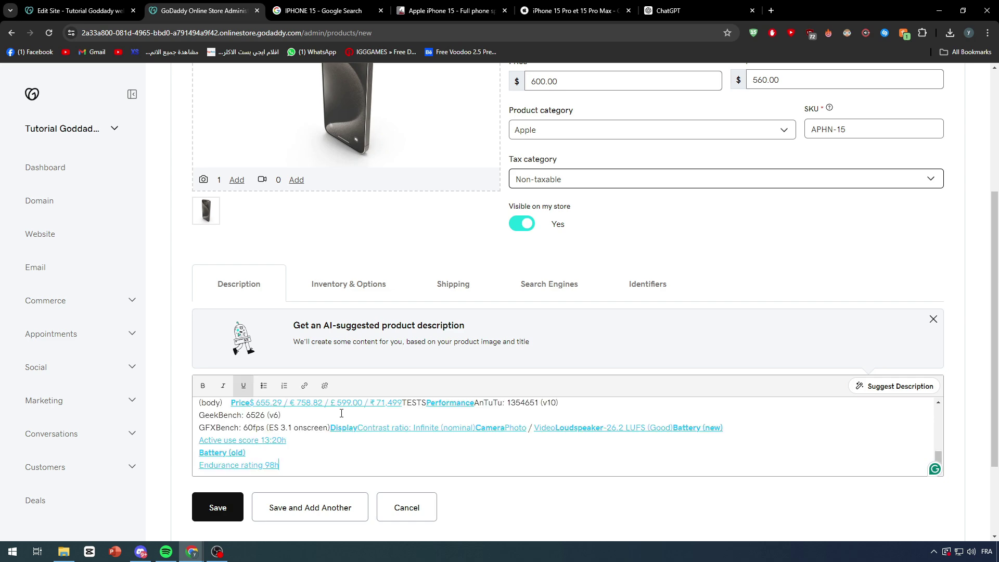
Select all the pasted description text and delete it, leaving the description empty.
{"action": "key", "text": "ctrl+a"}
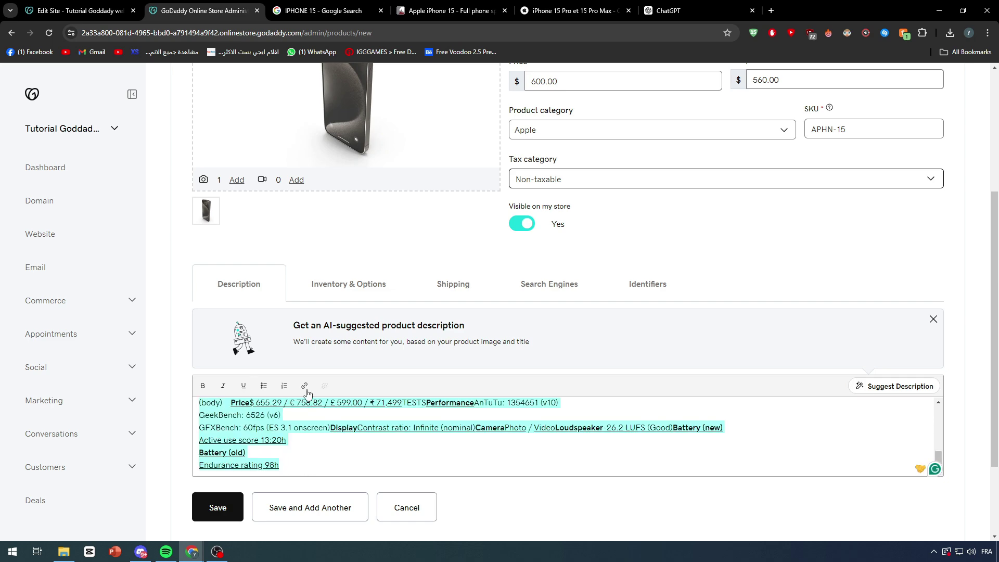
{"action": "left_click", "coordinate": [304, 385]}
{"action": "scroll", "coordinate": [333, 411], "scroll_direction": "up", "scroll_amount": 4}
{"action": "scroll", "coordinate": [351, 422], "scroll_direction": "down", "scroll_amount": 5}
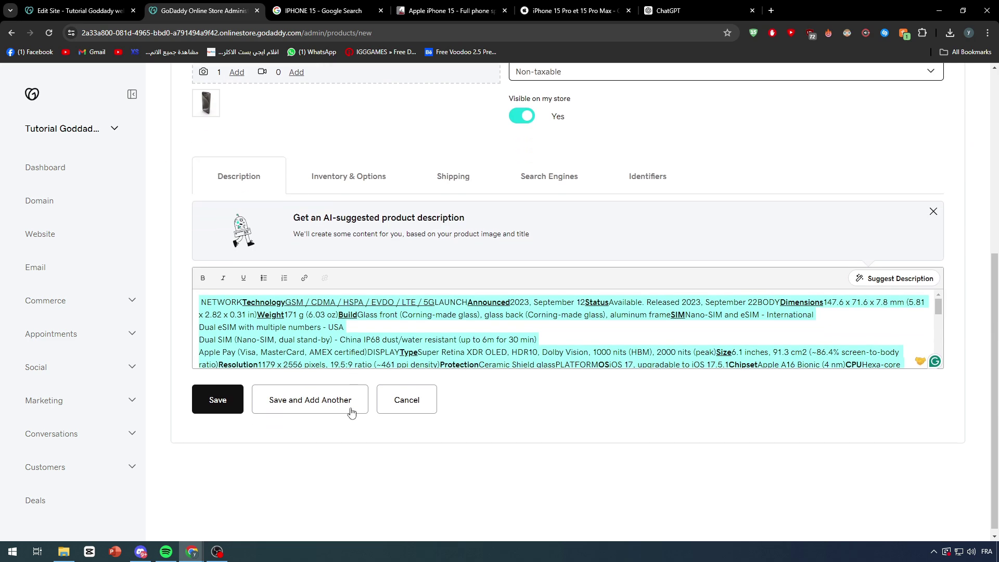
{"action": "left_click", "coordinate": [370, 353]}
{"action": "key", "text": "ctrl+a"}
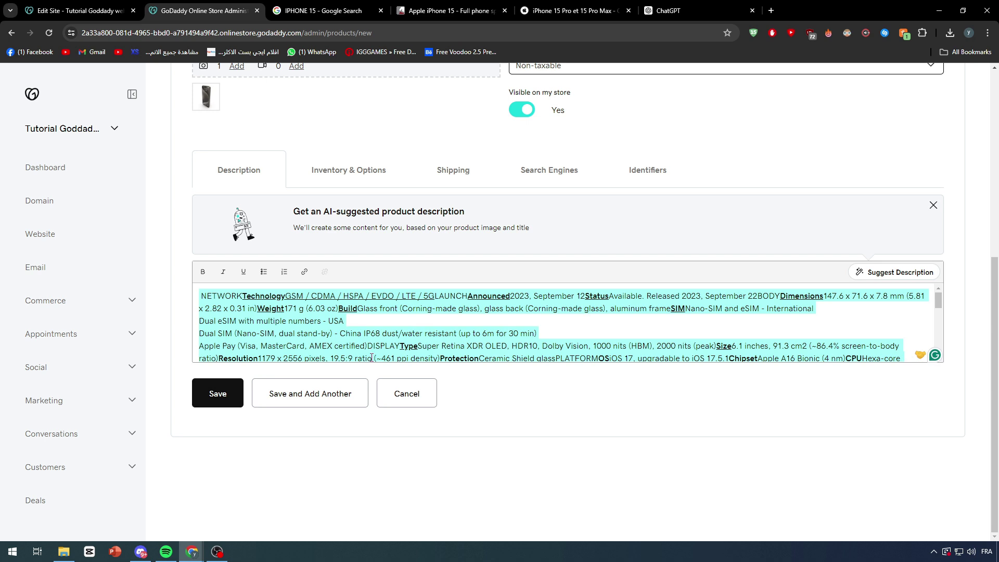
{"action": "key", "text": "ctrl+l"}
{"action": "key", "text": "BackSpace"}
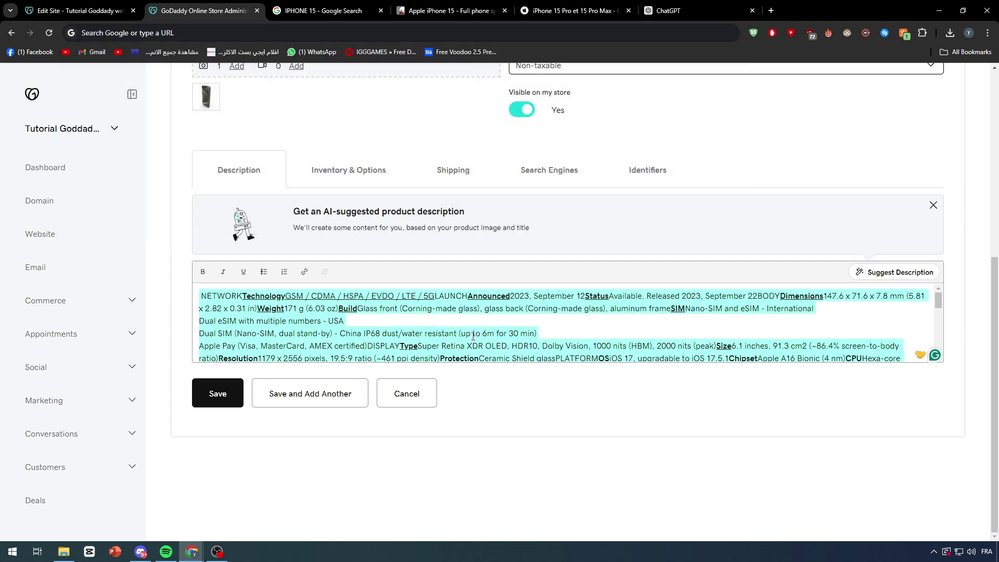
{"action": "key", "text": "BackSpace"}
Launch Word, select the whole spec document, and try then undo clearing its formatting.
{"action": "left_click", "coordinate": [12, 551]}
{"action": "type", "text": "word"}
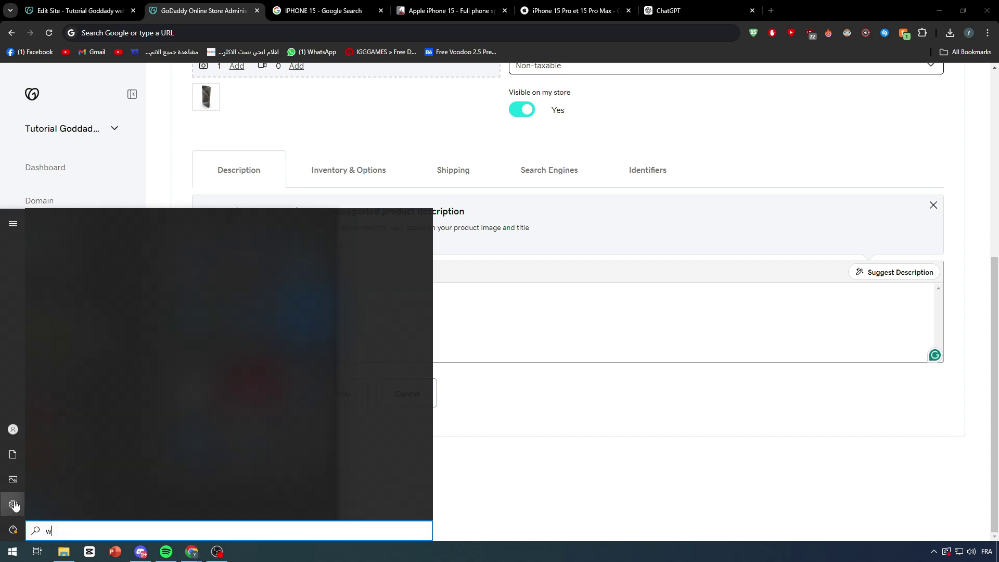
{"action": "key", "text": "Return"}
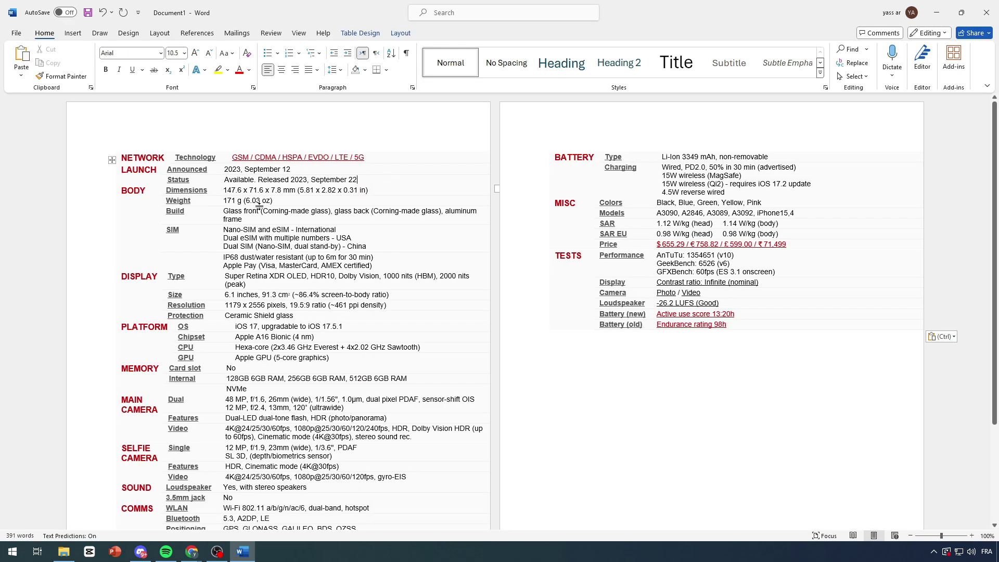
{"action": "key", "text": "ctrl+a"}
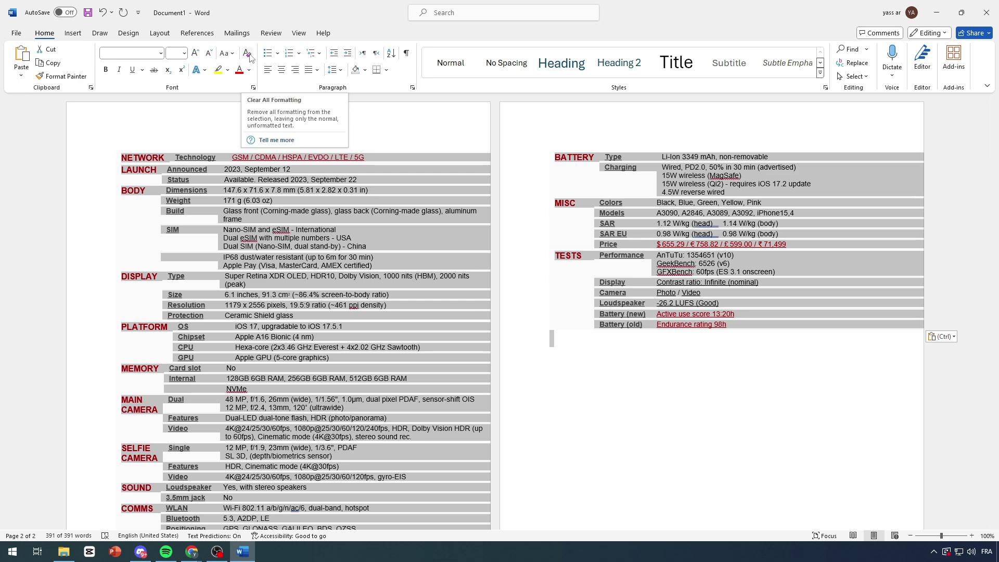
{"action": "left_click", "coordinate": [247, 54]}
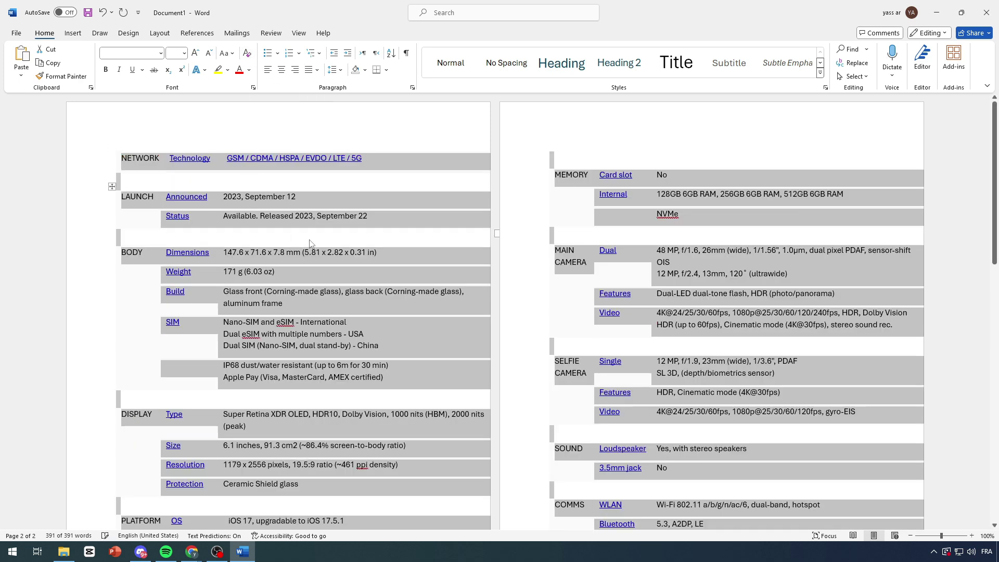
{"action": "left_click", "coordinate": [315, 164]}
{"action": "key", "text": "ctrl+z"}
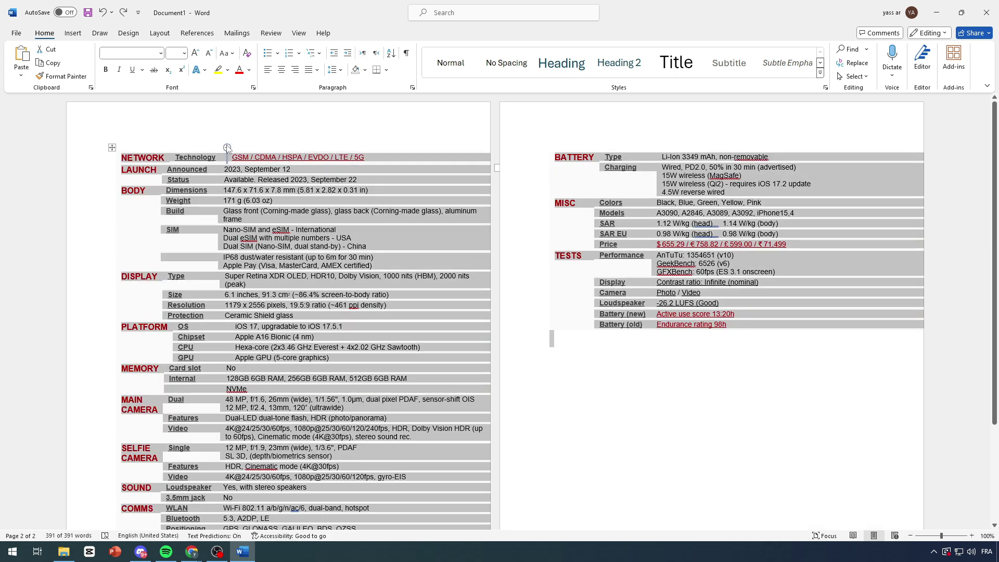
Look through the Insert, Draw, Design, References, Mailings and Review ribbons, then close the Word document.
{"action": "left_click", "coordinate": [72, 33]}
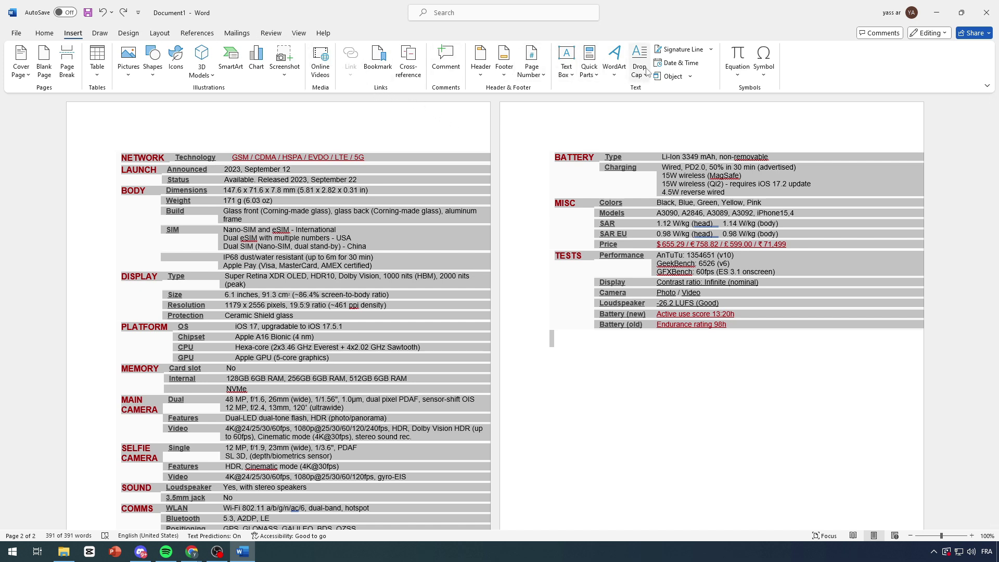
{"action": "left_click", "coordinate": [100, 33]}
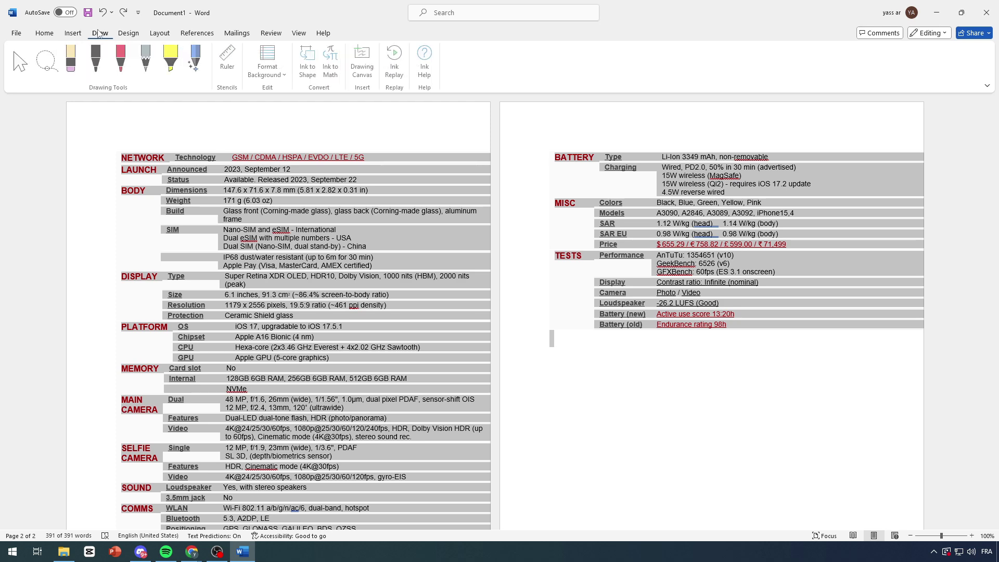
{"action": "left_click", "coordinate": [128, 32]}
{"action": "left_click", "coordinate": [197, 33]}
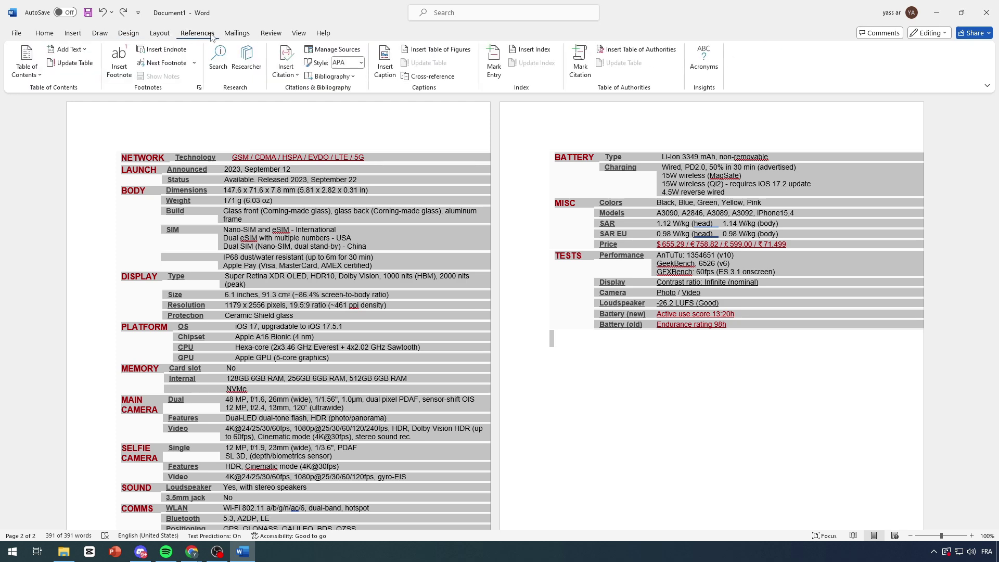
{"action": "left_click", "coordinate": [237, 33]}
{"action": "left_click", "coordinate": [271, 33]}
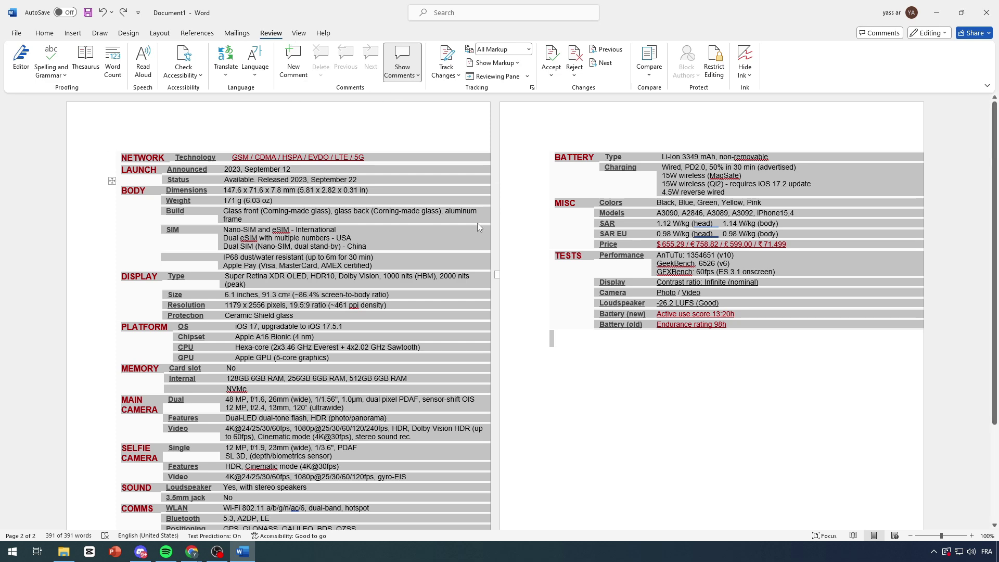
{"action": "left_click", "coordinate": [684, 249]}
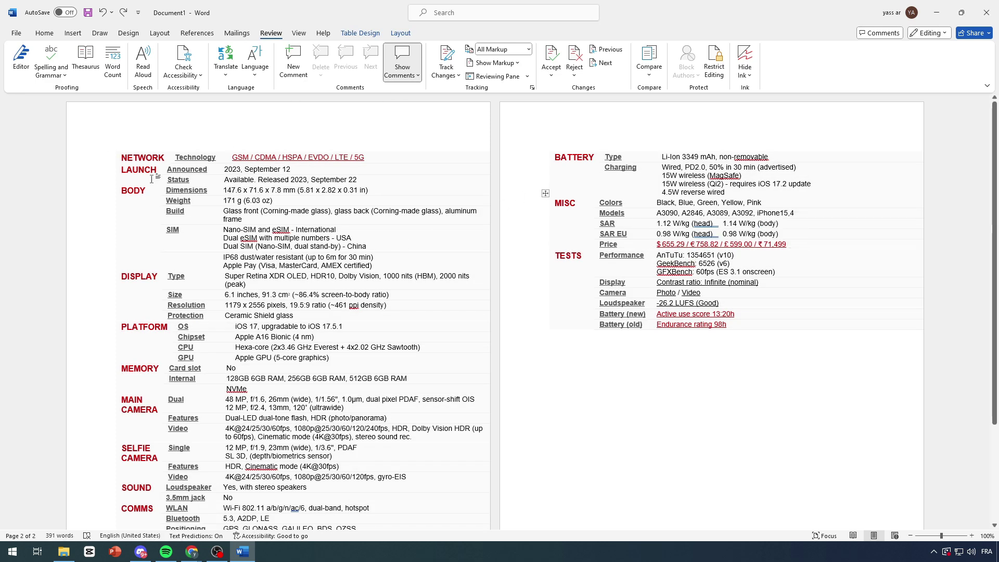
{"action": "left_click", "coordinate": [986, 12]}
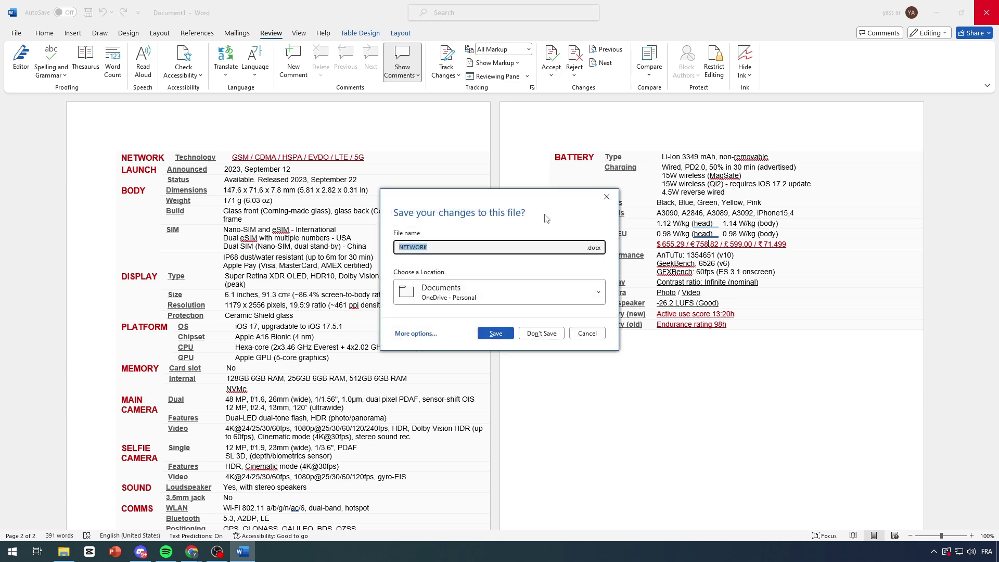
Close Word without saving, paste the specs into the Iphone 15 description, and dismiss the success and advertising popups.
{"action": "left_click", "coordinate": [542, 333]}
{"action": "key", "text": "ctrl+v"}
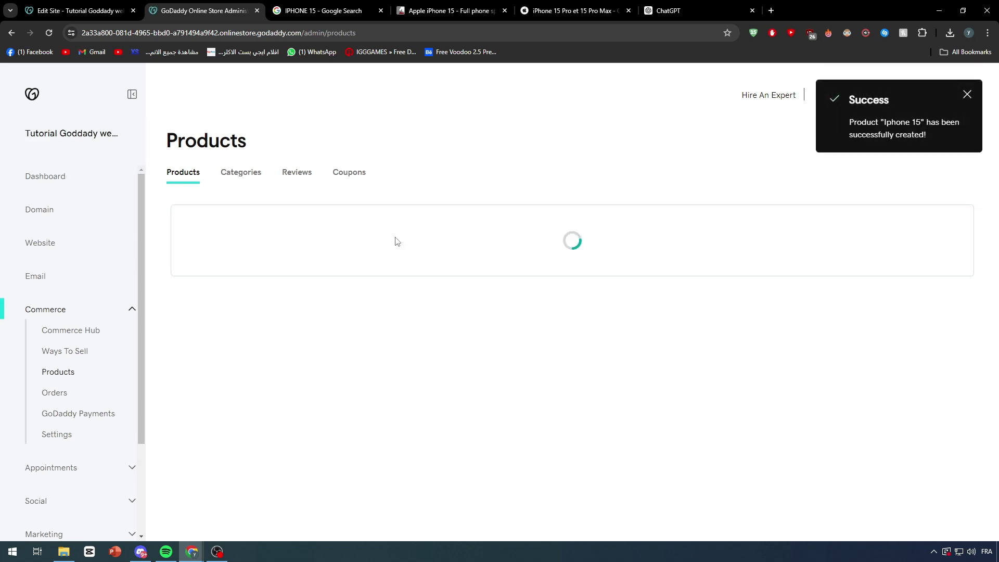
{"action": "left_click", "coordinate": [964, 95]}
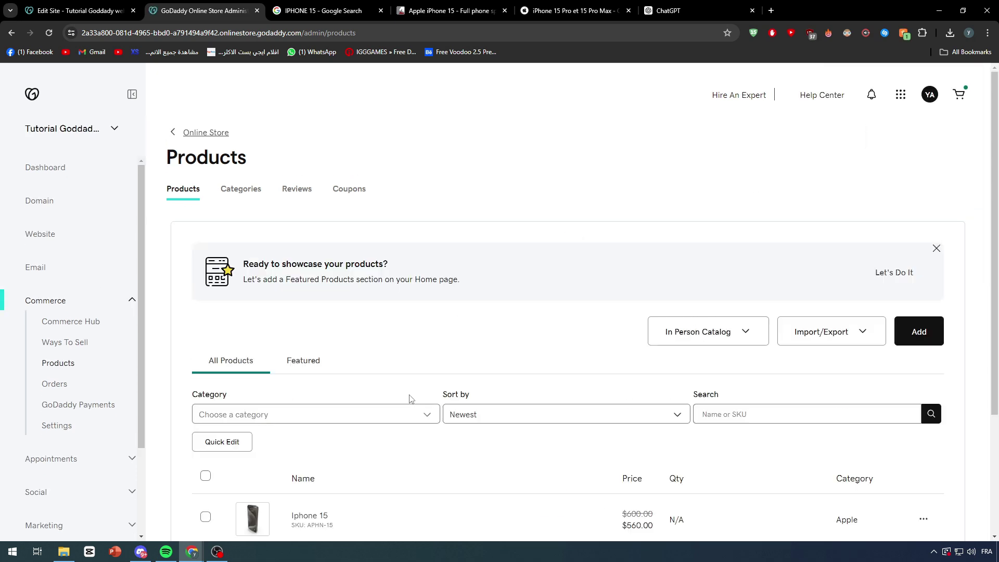
{"action": "scroll", "coordinate": [468, 387], "scroll_direction": "down", "scroll_amount": 3}
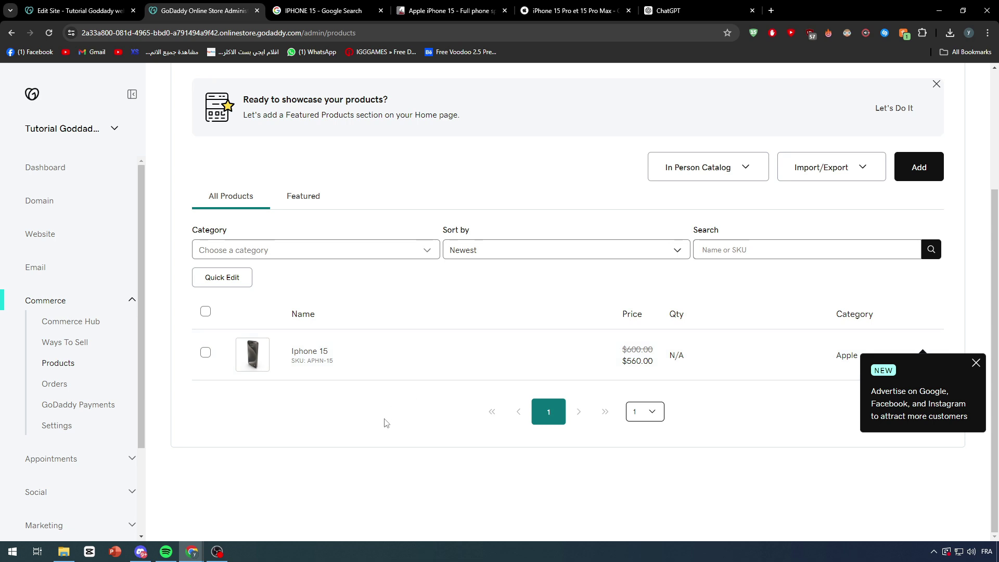
{"action": "left_click", "coordinate": [976, 363]}
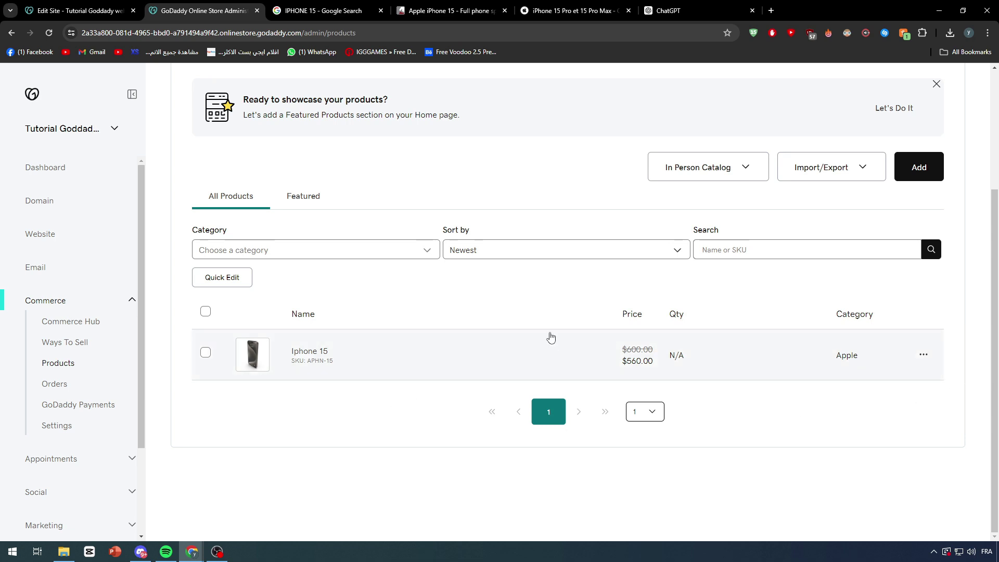
{"action": "scroll", "coordinate": [307, 286], "scroll_direction": "up", "scroll_amount": 2}
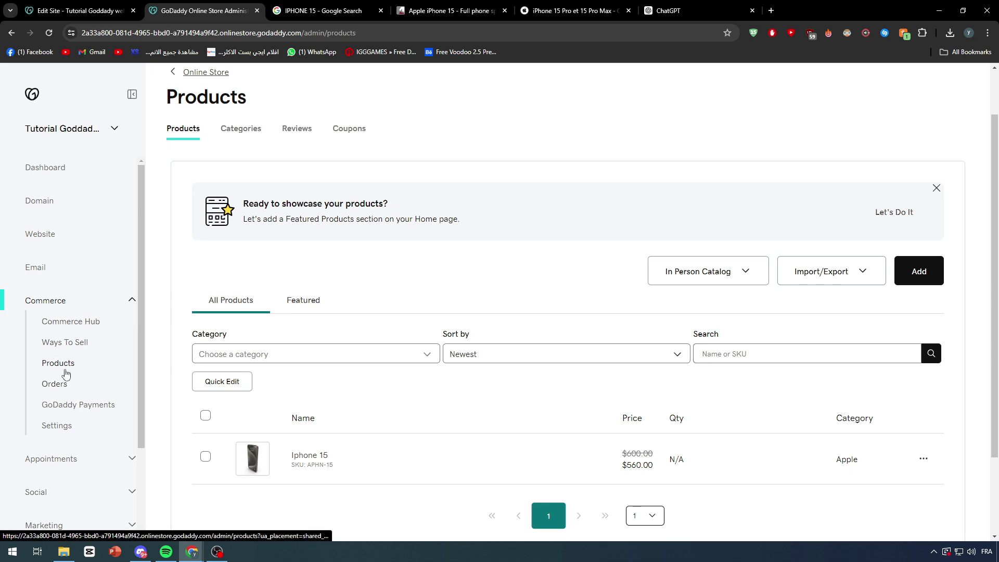
Go from Products and Orders to Store Settings and review Regional Info: United States, English, USD.
{"action": "left_click", "coordinate": [64, 370]}
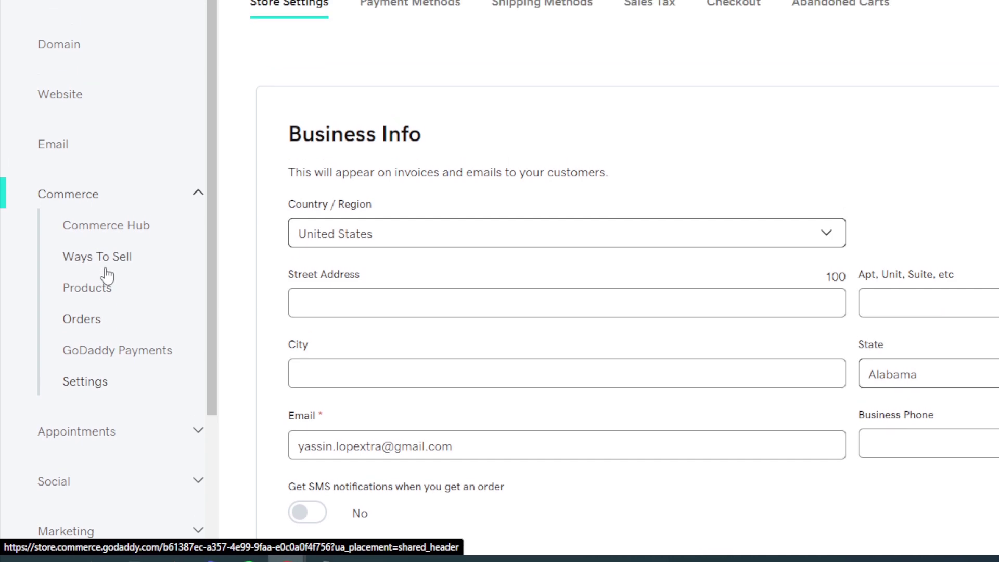
{"action": "left_click", "coordinate": [107, 275]}
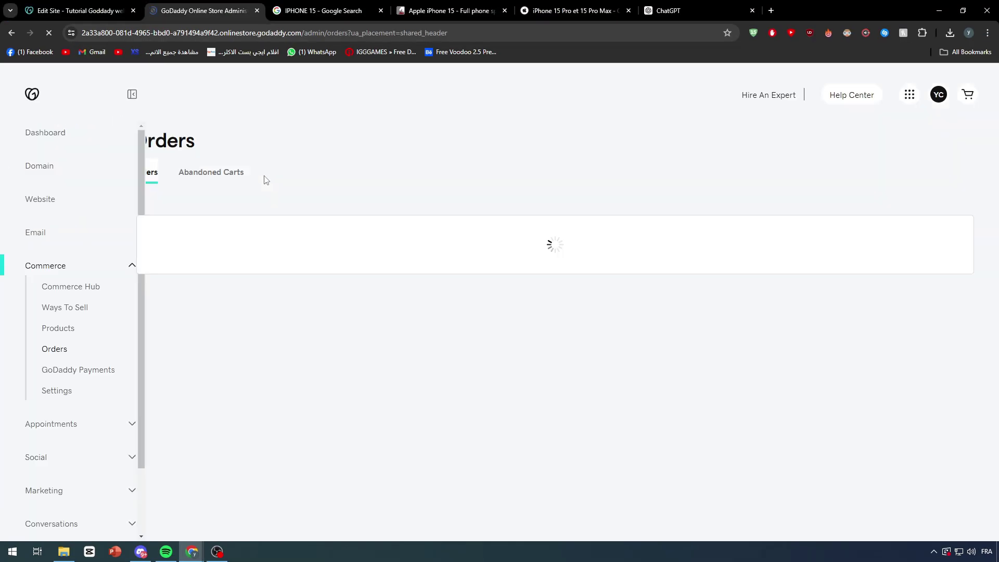
{"action": "left_click", "coordinate": [51, 436]}
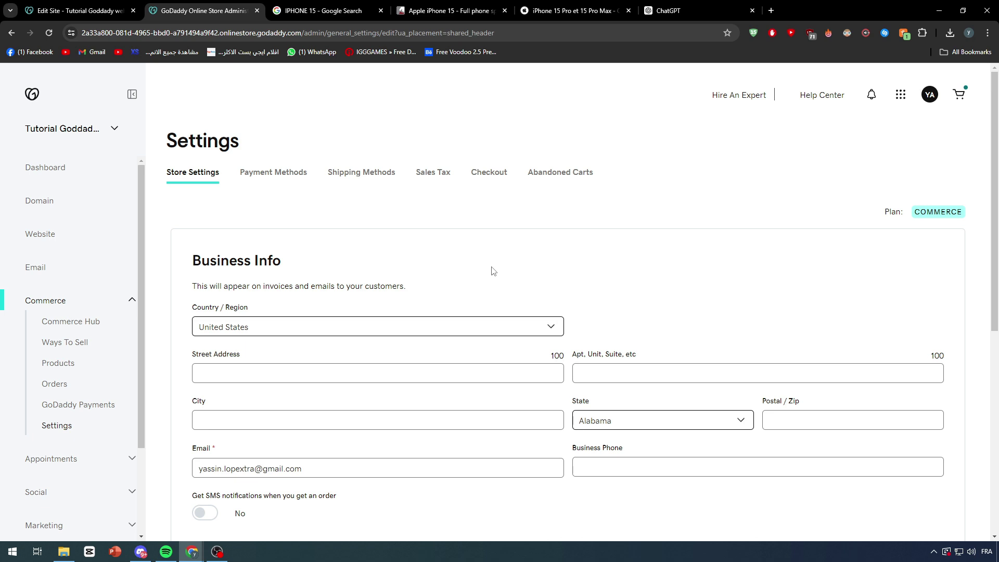
{"action": "scroll", "coordinate": [629, 290], "scroll_direction": "down", "scroll_amount": 7}
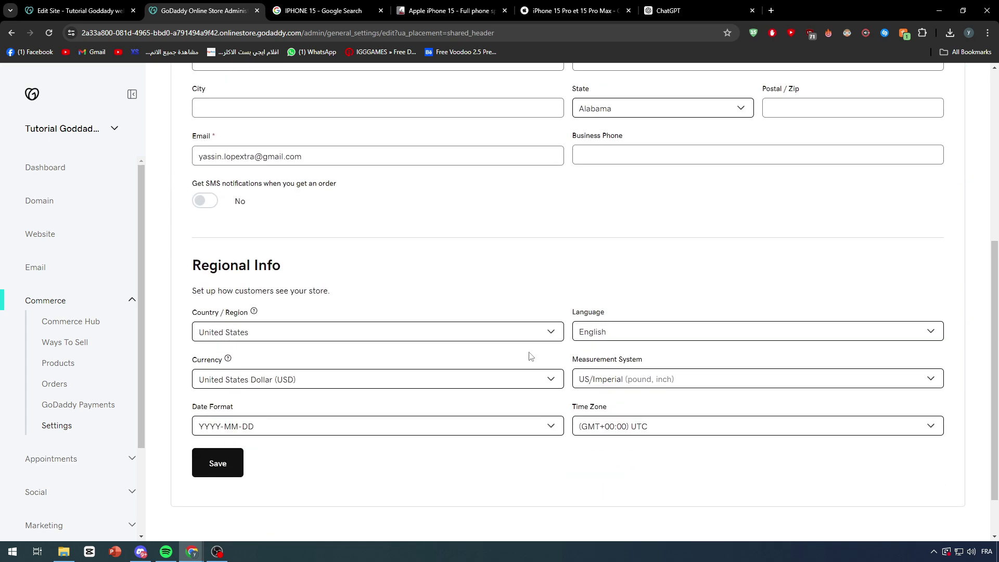
{"action": "scroll", "coordinate": [530, 356], "scroll_direction": "up", "scroll_amount": 7}
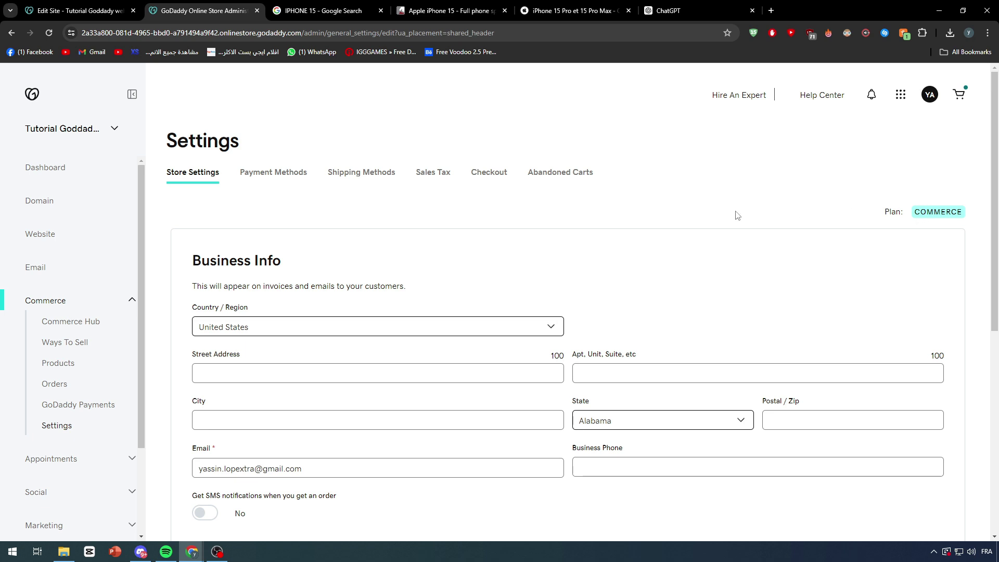
{"action": "right_click", "coordinate": [534, 261]}
Open the Payment Methods tab and expand 'Other credit/debit card payment providers'.
{"action": "left_click", "coordinate": [274, 172]}
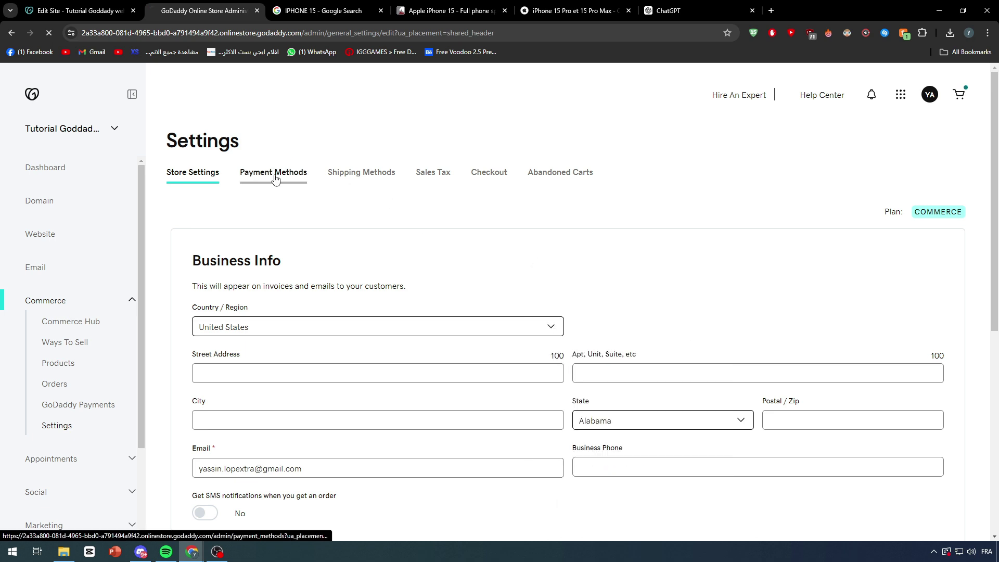
{"action": "left_click", "coordinate": [273, 172]}
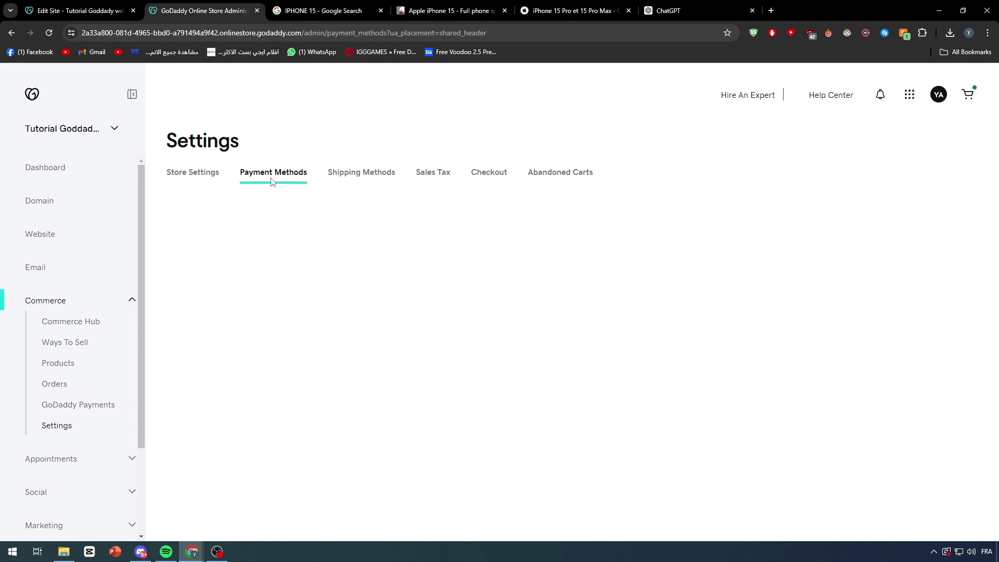
{"action": "scroll", "coordinate": [305, 283], "scroll_direction": "down", "scroll_amount": 5}
{"action": "scroll", "coordinate": [305, 287], "scroll_direction": "up", "scroll_amount": 2}
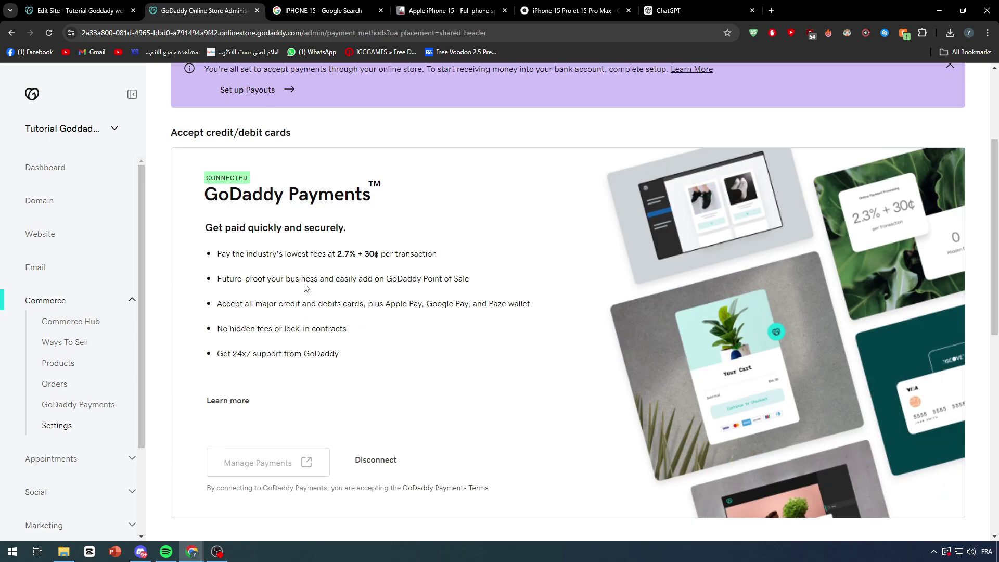
{"action": "scroll", "coordinate": [305, 286], "scroll_direction": "down", "scroll_amount": 10}
{"action": "scroll", "coordinate": [306, 297], "scroll_direction": "up", "scroll_amount": 7}
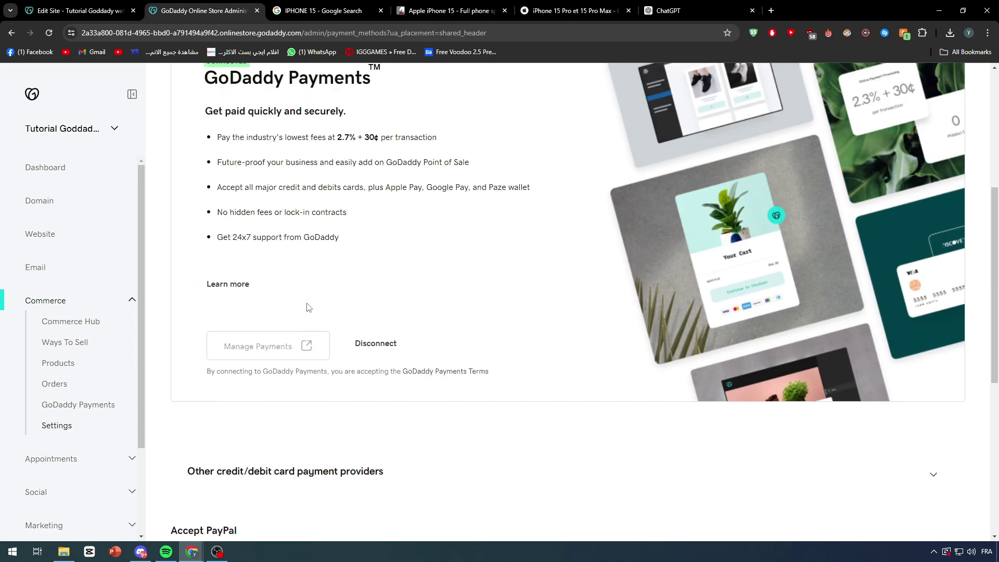
{"action": "scroll", "coordinate": [307, 307], "scroll_direction": "up", "scroll_amount": 3}
{"action": "scroll", "coordinate": [375, 292], "scroll_direction": "down", "scroll_amount": 6}
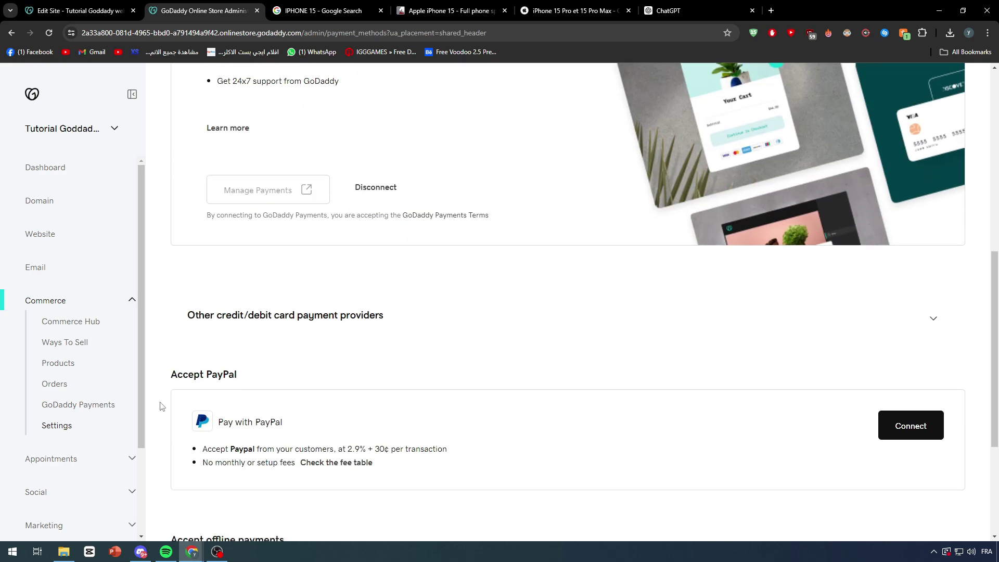
{"action": "left_click", "coordinate": [221, 316]}
{"action": "double_click", "coordinate": [229, 315]}
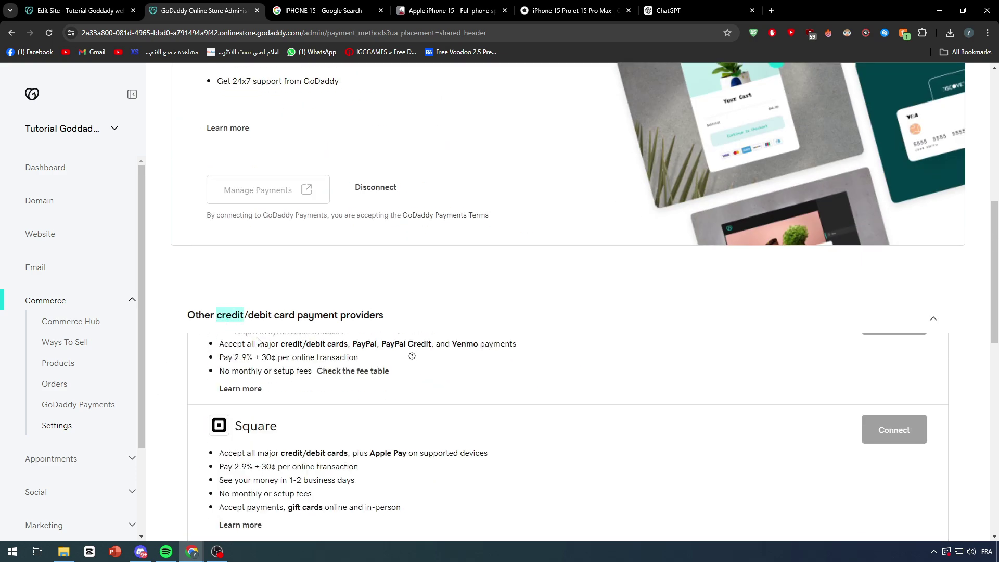
Read through the offline payments section, highlighting its explanation and custom payment instructions bullet.
{"action": "scroll", "coordinate": [313, 333], "scroll_direction": "down", "scroll_amount": 2}
{"action": "scroll", "coordinate": [384, 340], "scroll_direction": "down", "scroll_amount": 7}
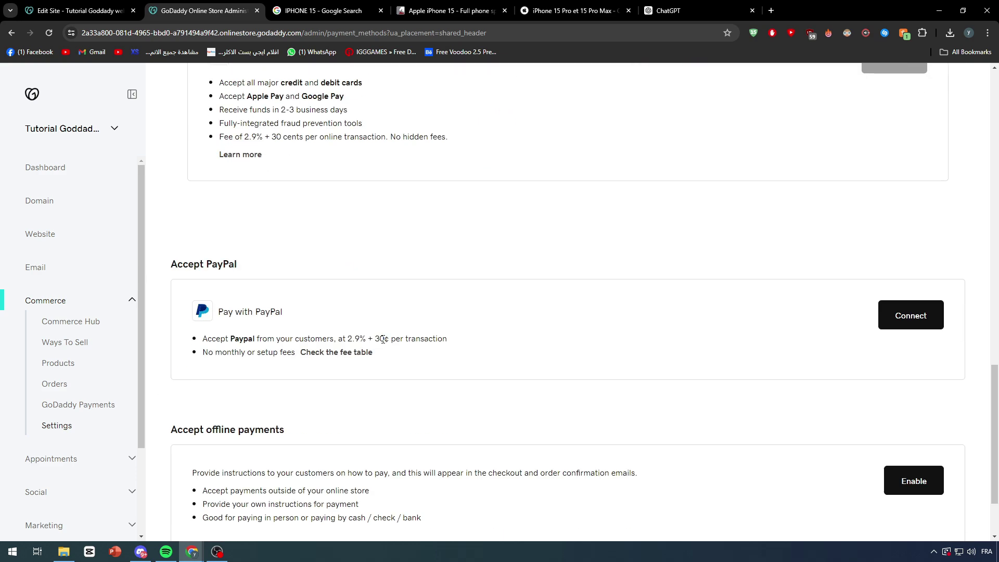
{"action": "scroll", "coordinate": [249, 300], "scroll_direction": "down", "scroll_amount": 2}
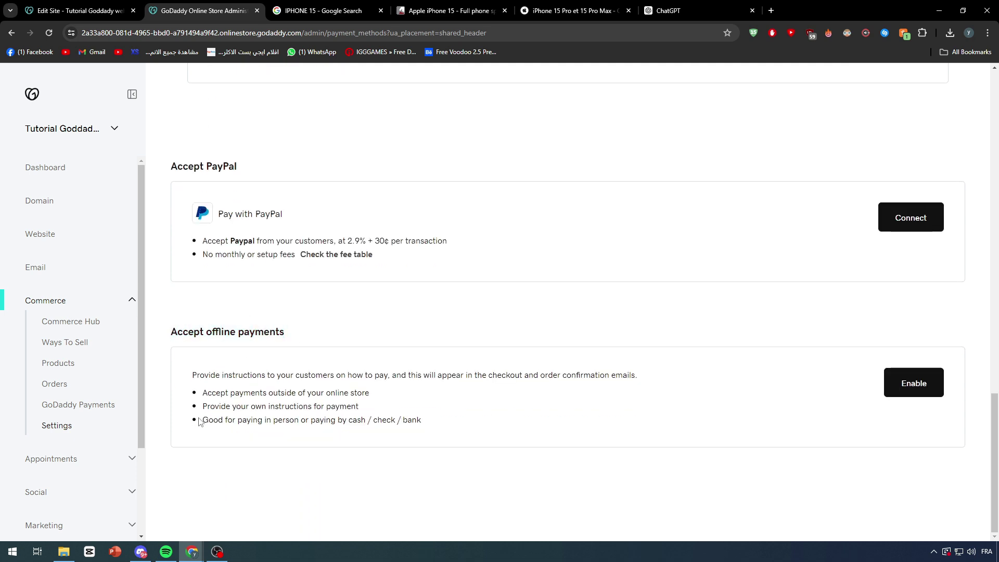
{"action": "left_click_drag", "start_coordinate": [190, 379], "coordinate": [565, 376]}
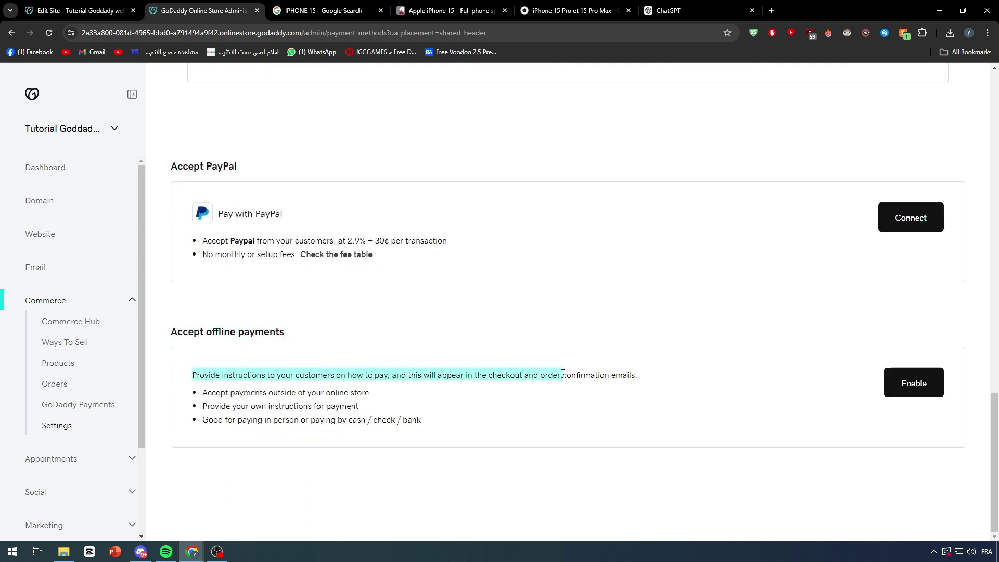
{"action": "left_click", "coordinate": [564, 376]}
{"action": "left_click_drag", "start_coordinate": [285, 380], "coordinate": [497, 386]}
{"action": "left_click", "coordinate": [498, 386]}
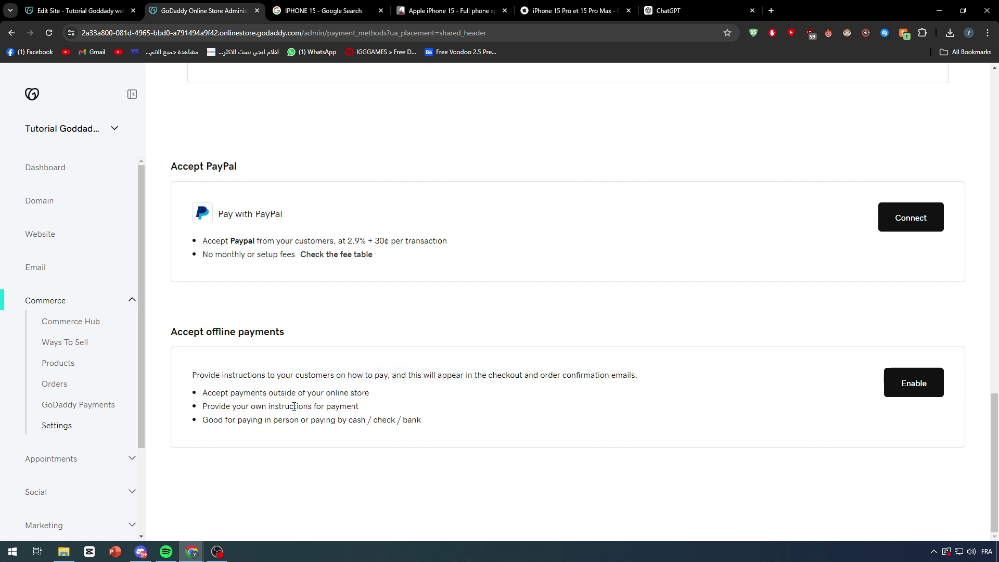
{"action": "left_click_drag", "start_coordinate": [216, 411], "coordinate": [347, 407]}
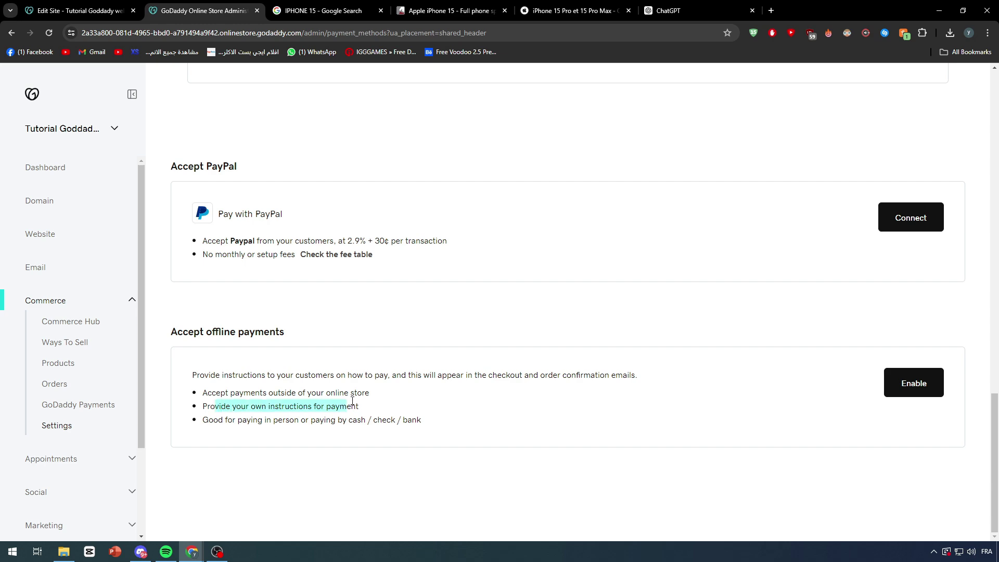
{"action": "left_click", "coordinate": [353, 402]}
{"action": "scroll", "coordinate": [736, 330], "scroll_direction": "up", "scroll_amount": 1}
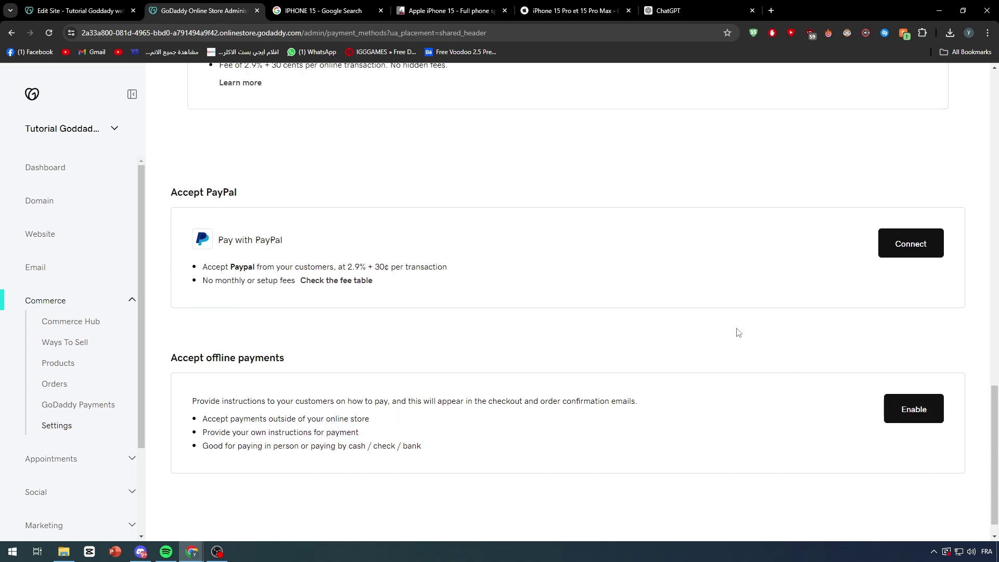
{"action": "scroll", "coordinate": [698, 379], "scroll_direction": "up", "scroll_amount": 15}
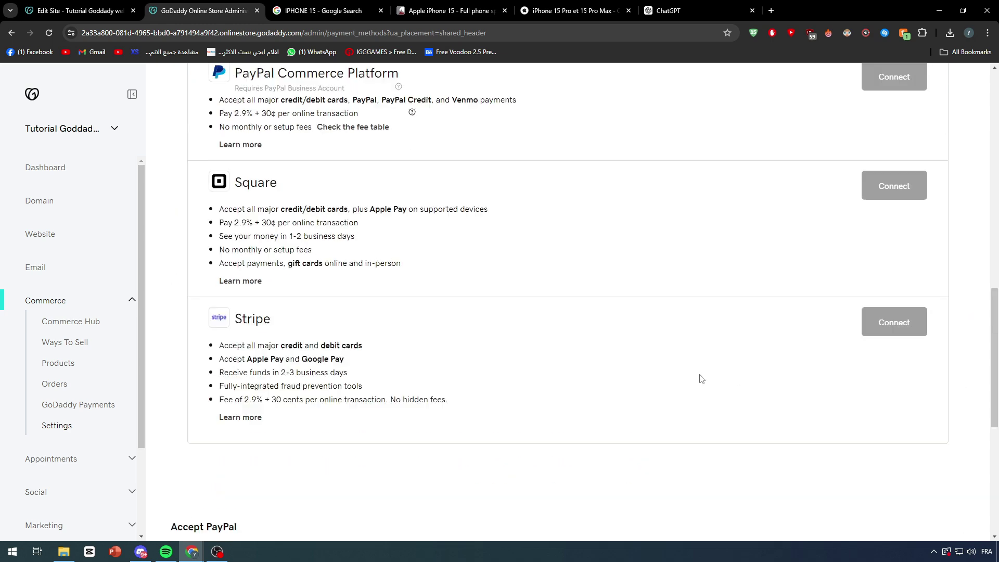